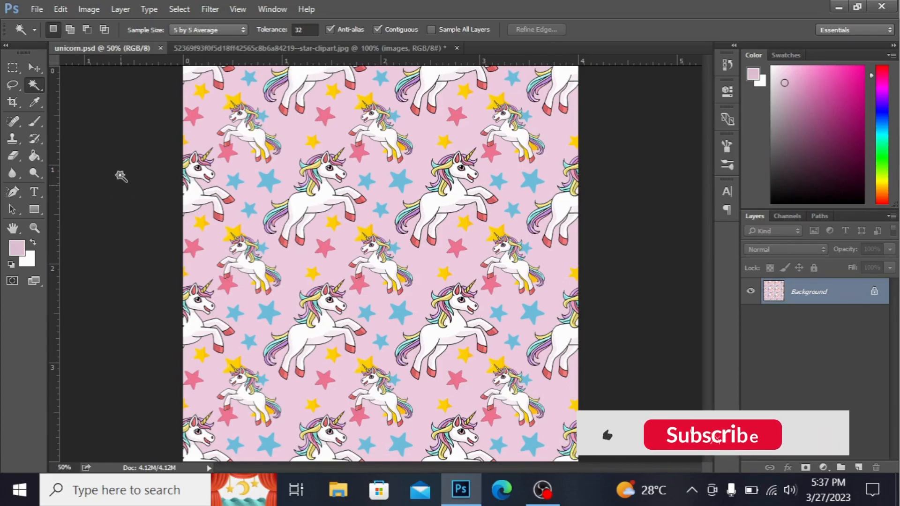
# Create a new document with a width and height of 400 pixels each
pyautogui.click(37, 8)
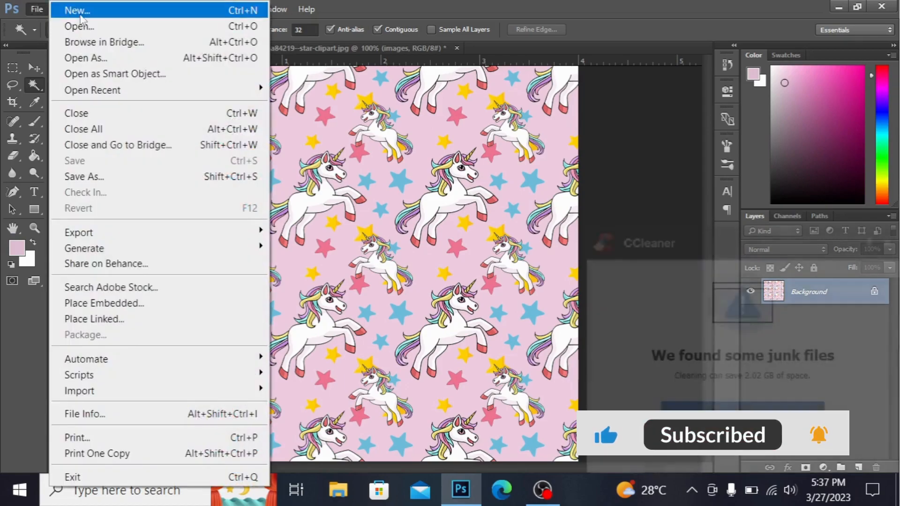
pyautogui.click(75, 18)
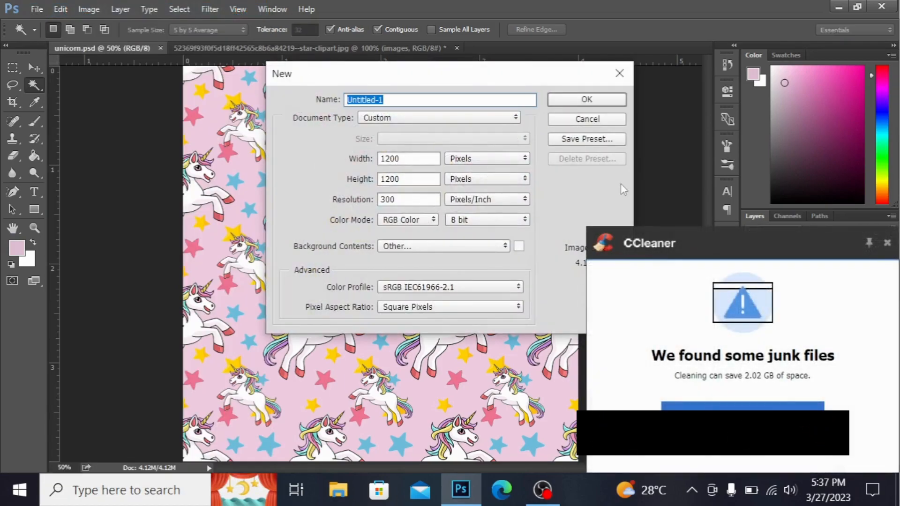
pyautogui.click(886, 242)
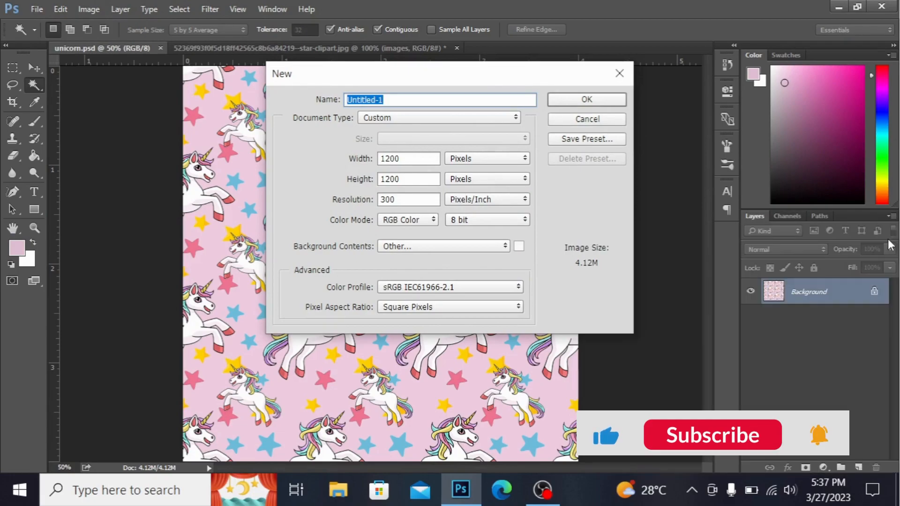
pyautogui.click(414, 159)
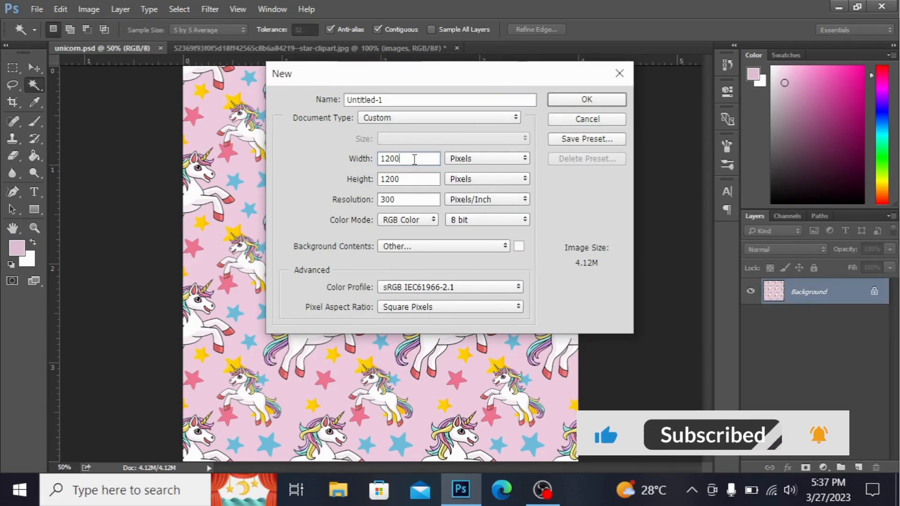
pyautogui.press('BackSpace')
pyautogui.press('BackSpace')
pyautogui.press('BackSpace')
pyautogui.press('BackSpace')
pyautogui.write('400')
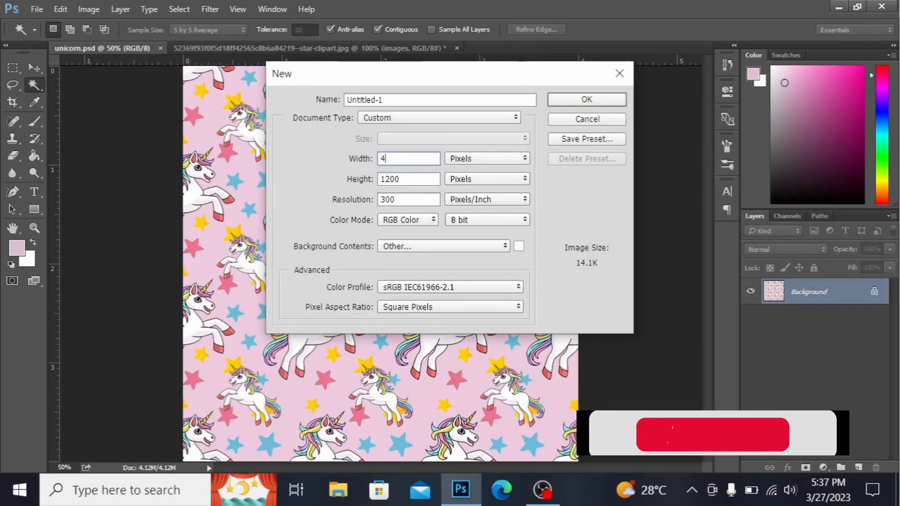
pyautogui.click(411, 181)
pyautogui.press('BackSpace')
pyautogui.press('BackSpace')
pyautogui.press('BackSpace')
pyautogui.press('BackSpace')
pyautogui.write('400')
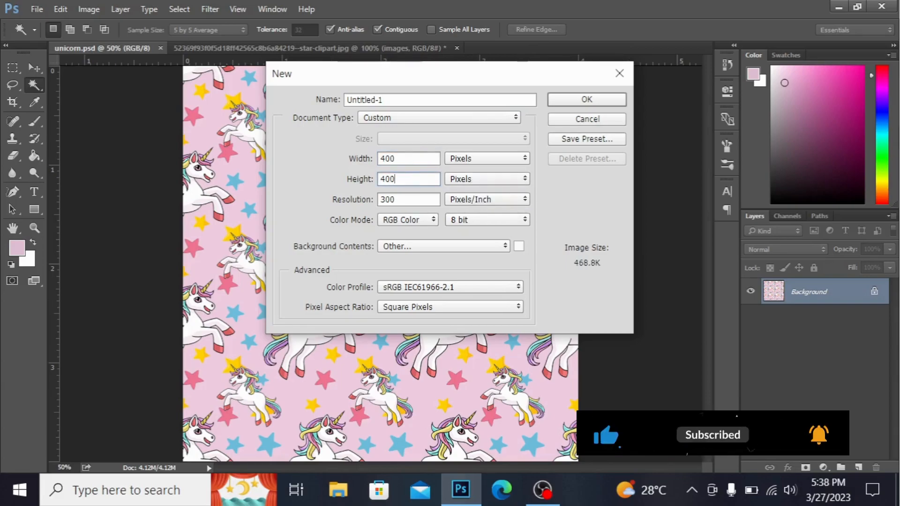
pyautogui.click(596, 97)
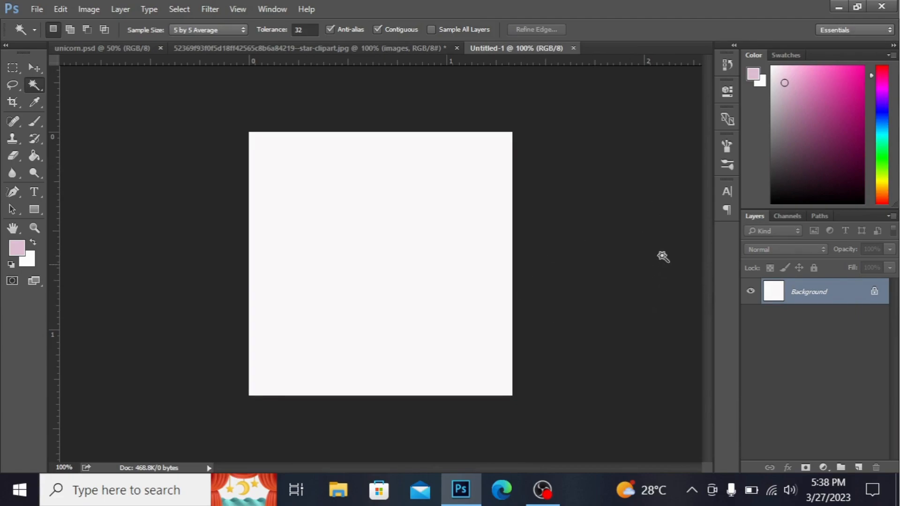
# Unlock the new document's Background so it becomes a regular layer, leaving its layer style unchanged
pyautogui.click(290, 49)
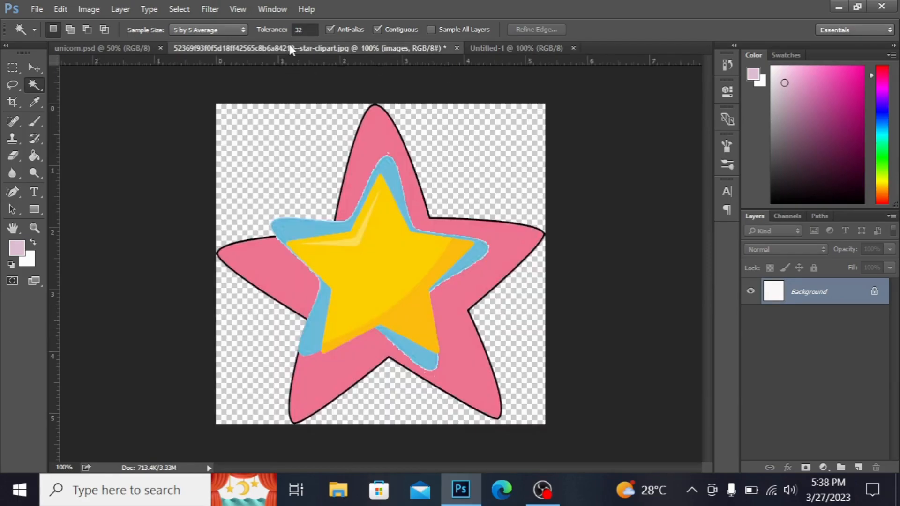
pyautogui.click(543, 45)
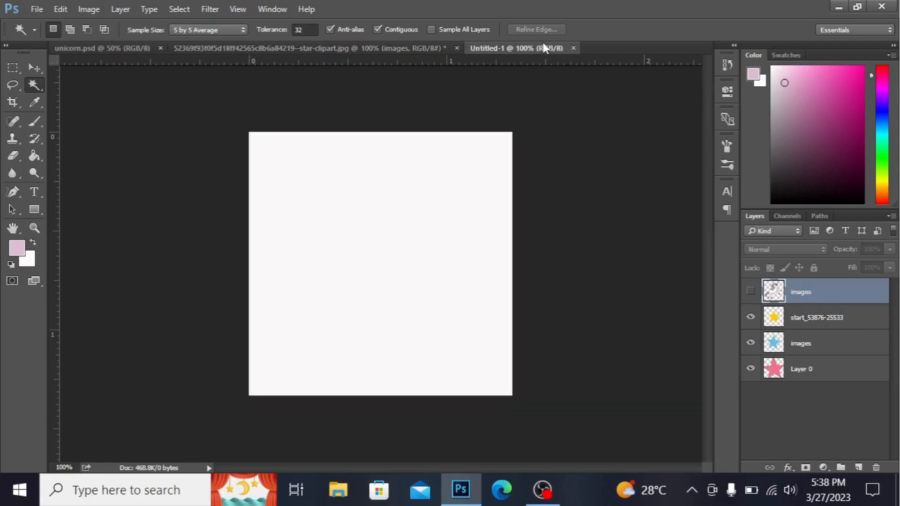
pyautogui.doubleClick(872, 299)
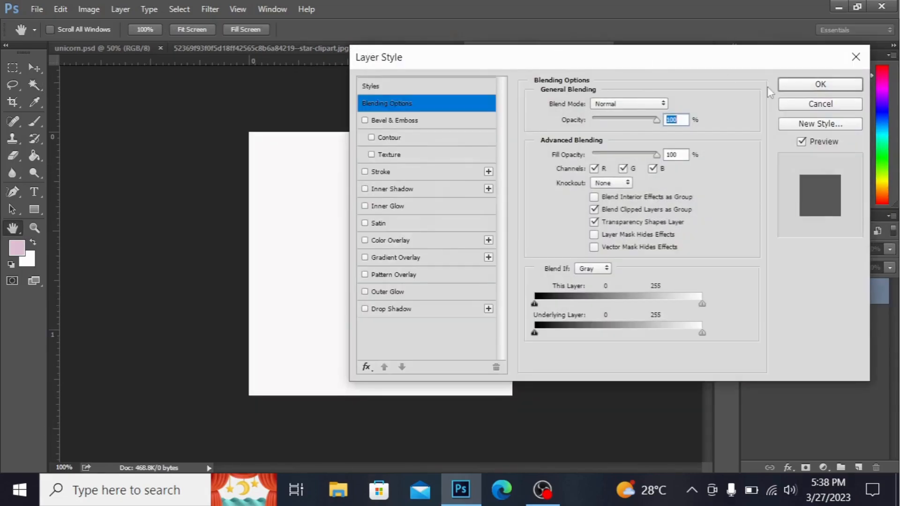
pyautogui.click(856, 56)
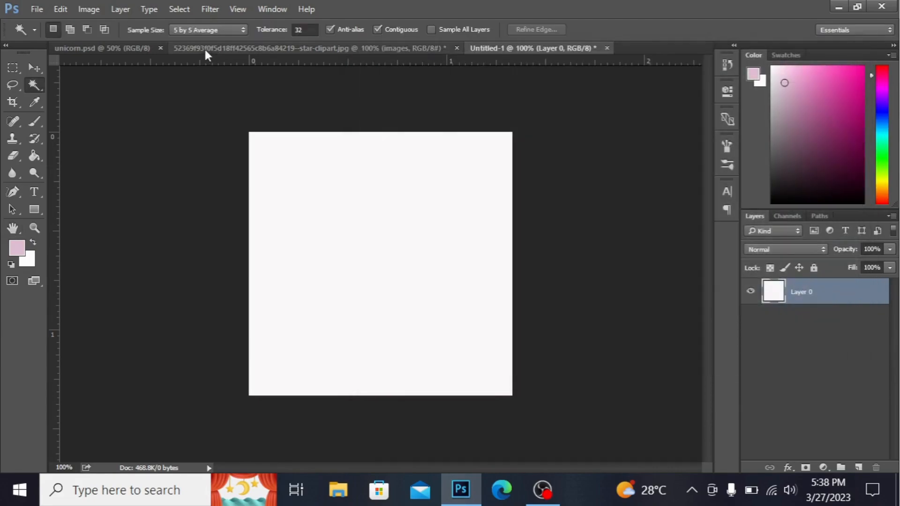
# Show the hidden unicorn layer in the star clipart document and copy it into the new 400-pixel document
pyautogui.click(269, 47)
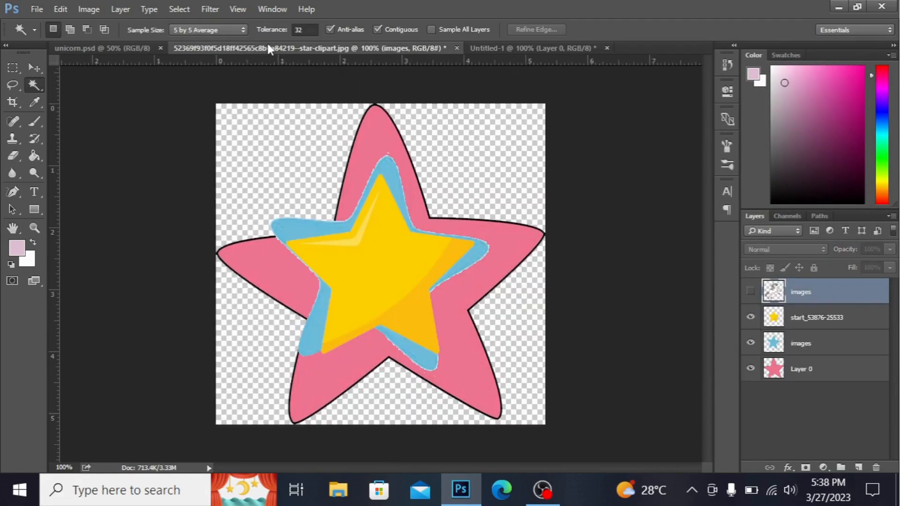
pyautogui.click(750, 291)
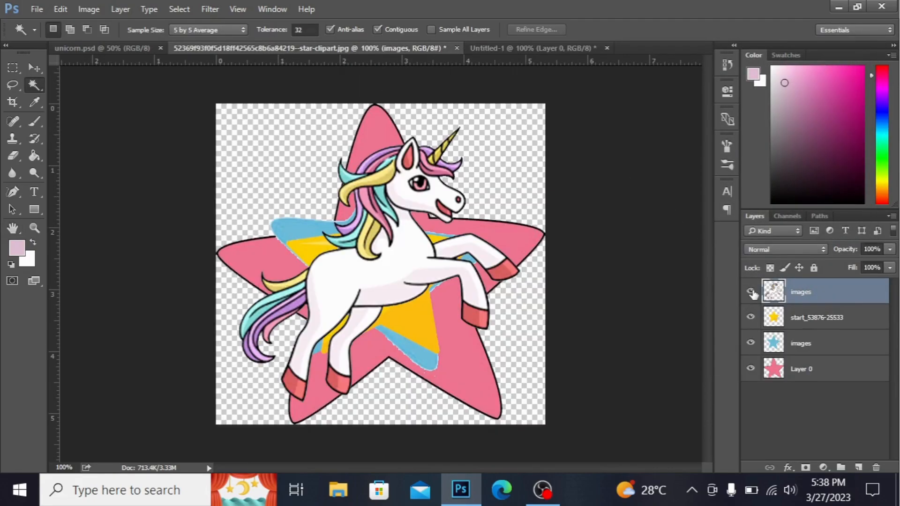
pyautogui.click(32, 70)
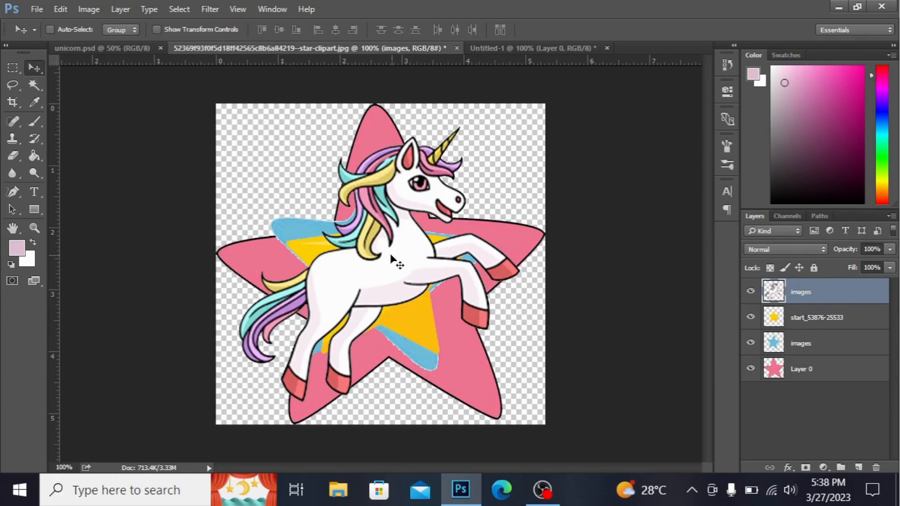
pyautogui.moveTo(393, 254)
pyautogui.mouseDown()
pyautogui.moveTo(524, 37)
pyautogui.moveTo(385, 261)
pyautogui.mouseUp()
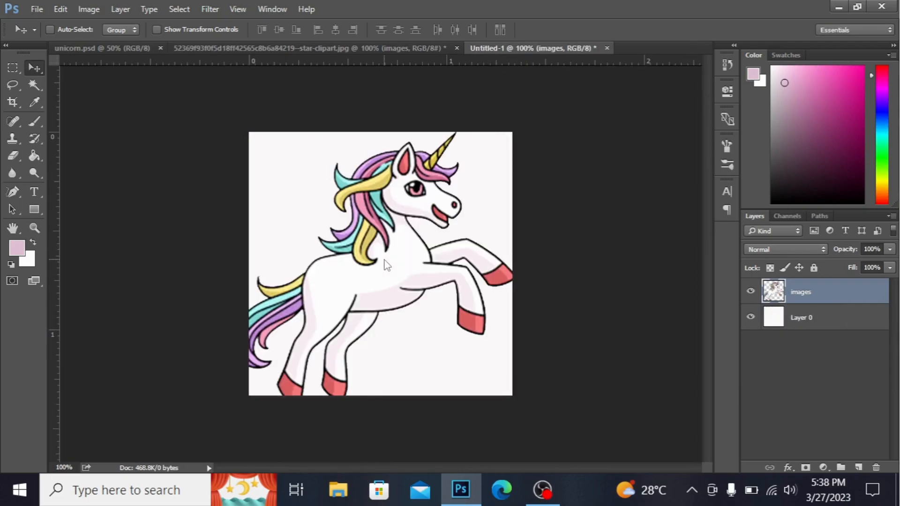
# Scale the unicorn down to about 61% in the middle of the canvas
pyautogui.hotkey('ctrl', 't')
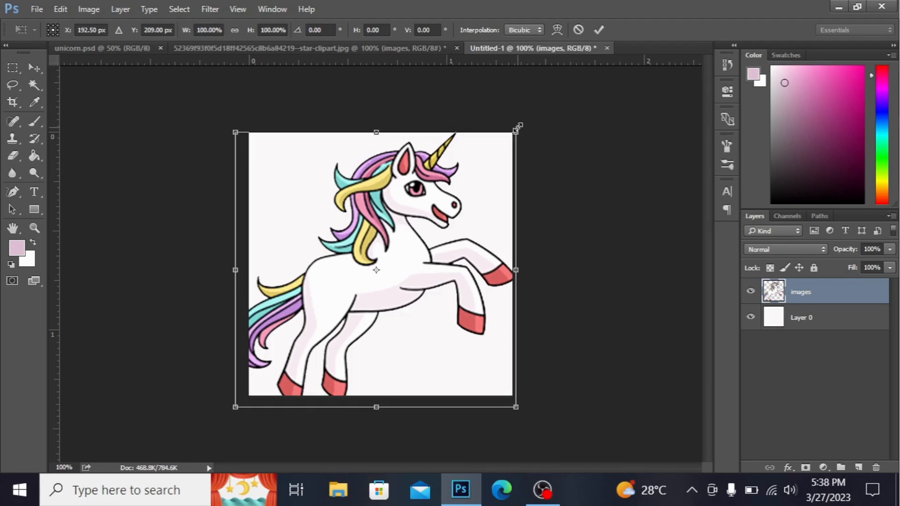
pyautogui.moveTo(518, 127); pyautogui.dragTo(461, 184)
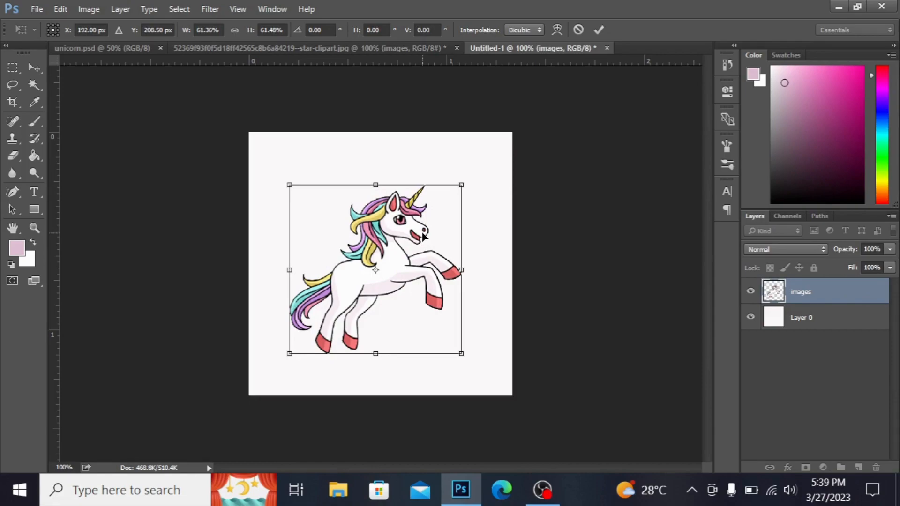
pyautogui.press('Return')
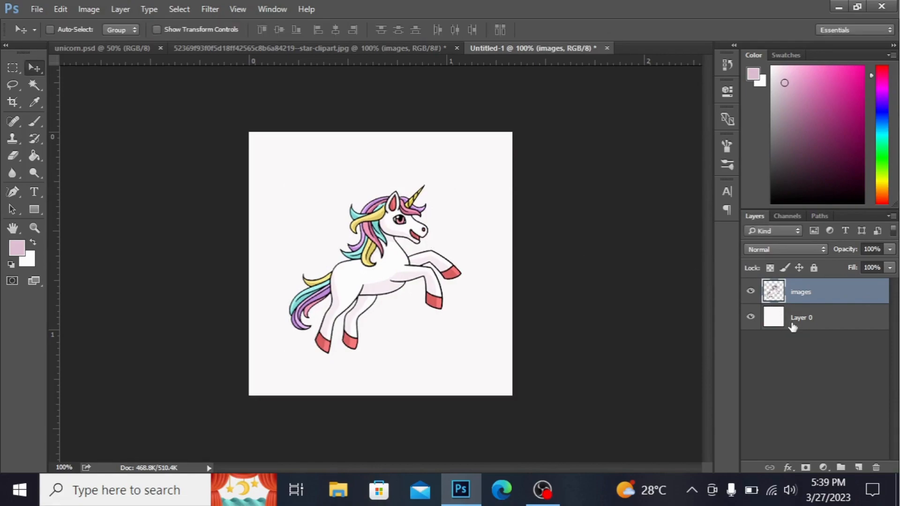
# Fill the white base layer beneath the unicorn with the light pink foreground colour e0bed3
pyautogui.click(791, 327)
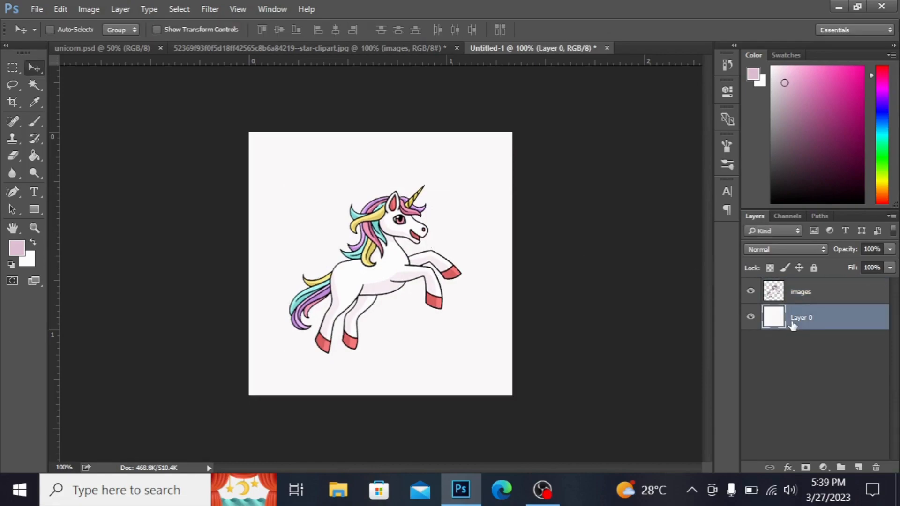
pyautogui.click(16, 248)
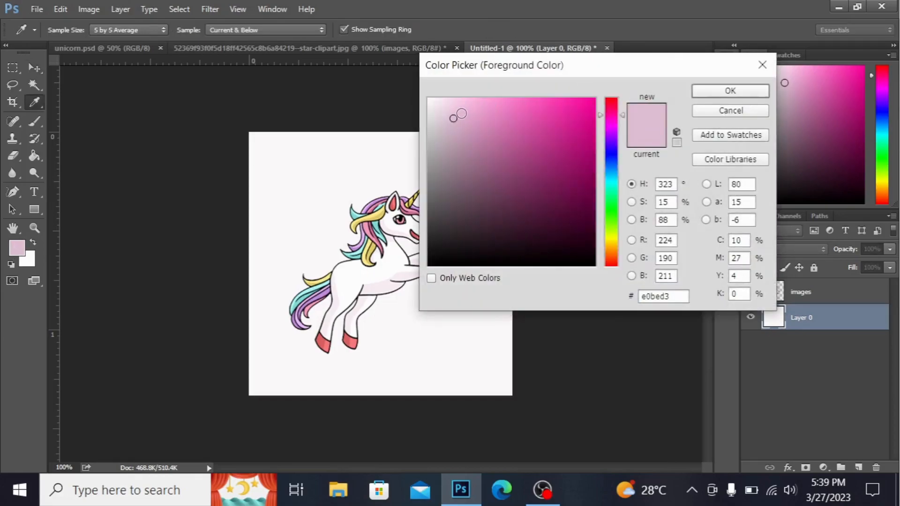
pyautogui.click(763, 65)
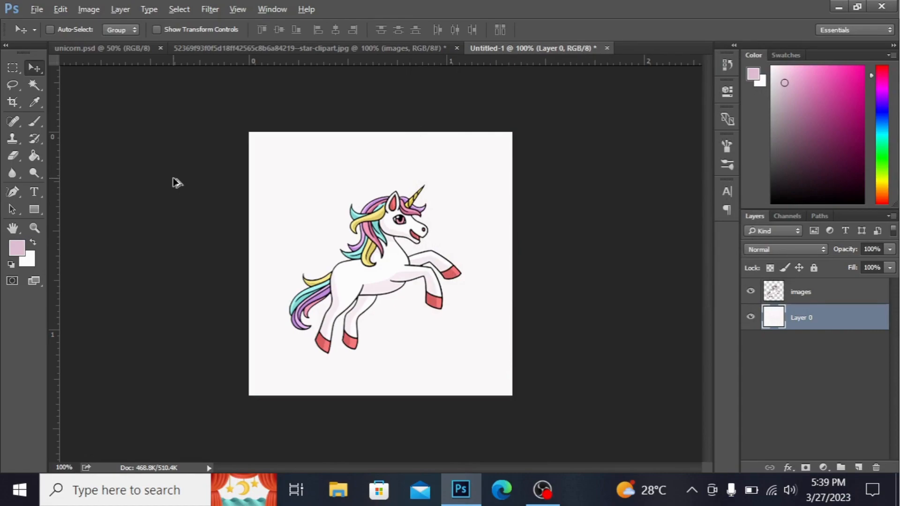
pyautogui.hotkey('alt', 'BackSpace')
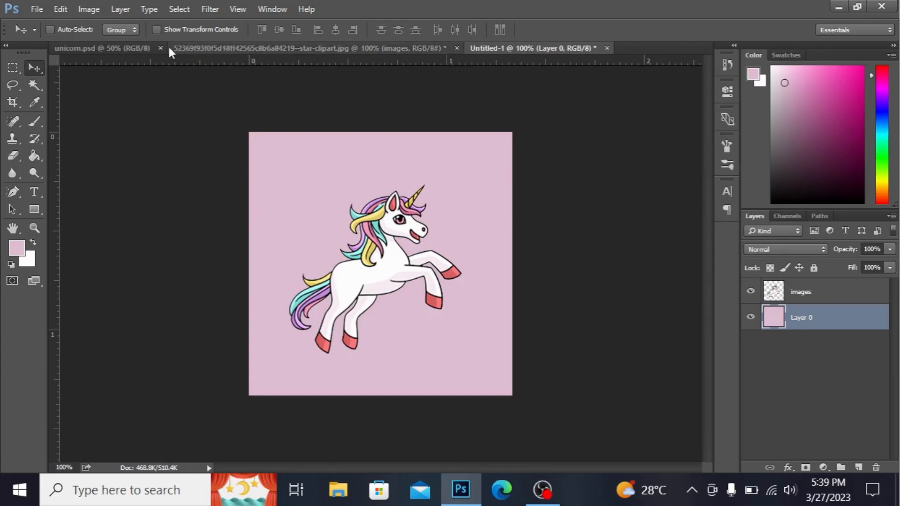
# Hide the unicorn in the star clipart document and copy the yellow star layer into the unicorn tile document
pyautogui.click(233, 45)
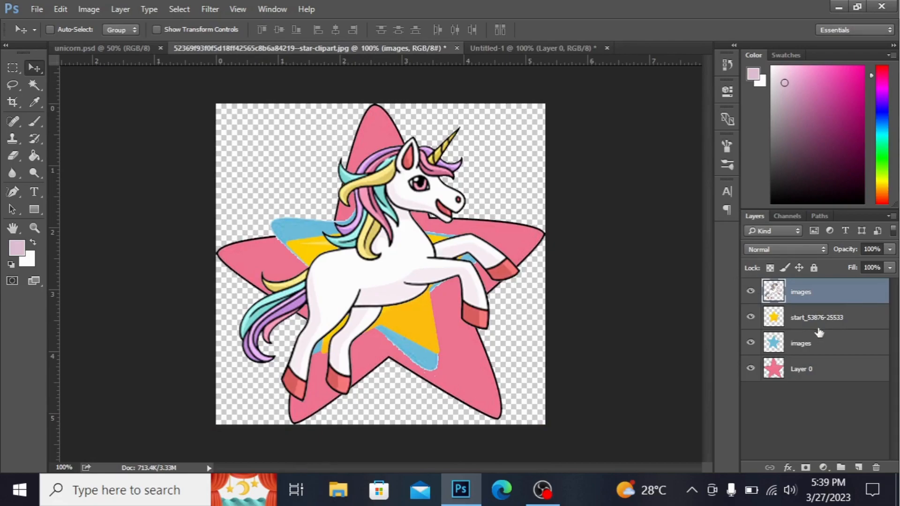
pyautogui.click(833, 323)
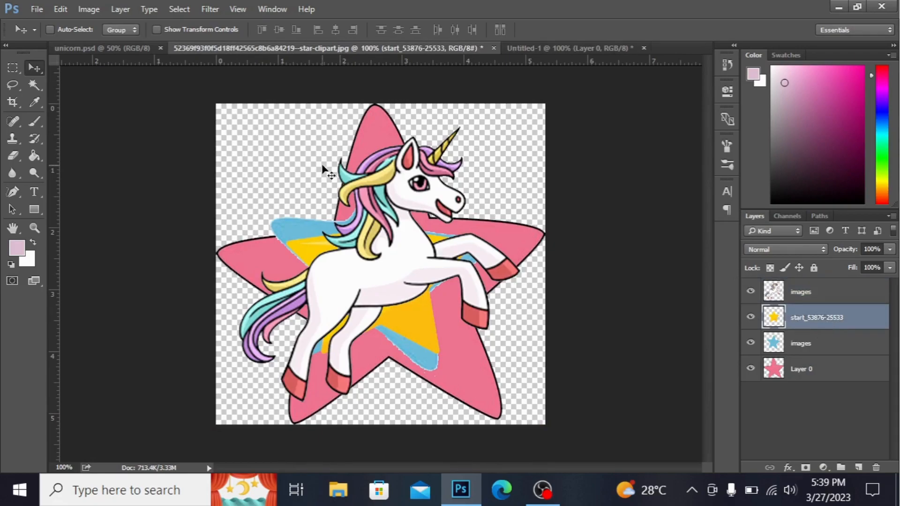
pyautogui.click(751, 292)
pyautogui.moveTo(422, 267); pyautogui.dragTo(343, 193)
# Copy the blue star layer from the star clipart document into the lower part of the unicorn tile
pyautogui.click(393, 48)
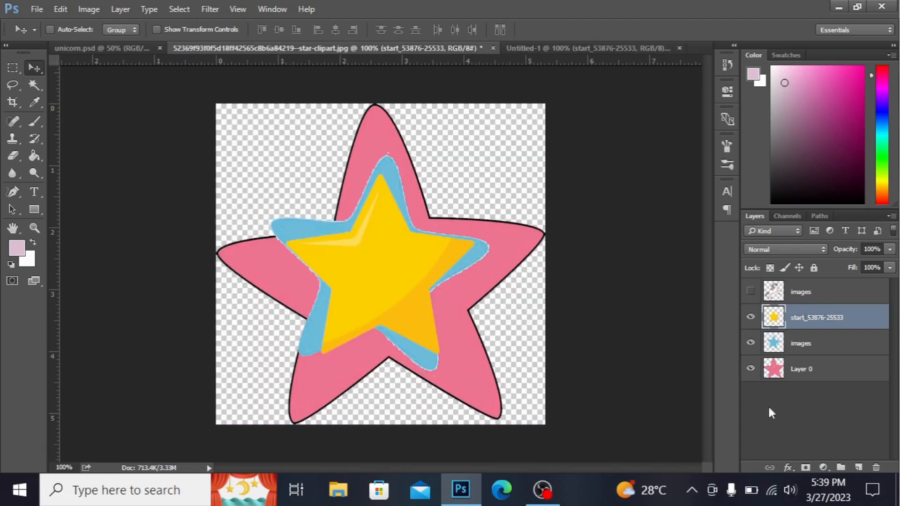
pyautogui.click(812, 346)
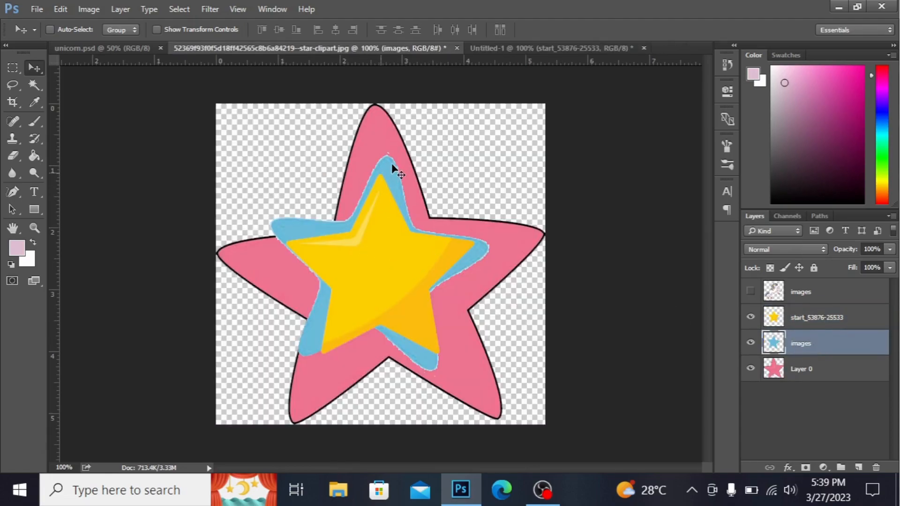
pyautogui.click(50, 29)
pyautogui.moveTo(399, 163); pyautogui.dragTo(400, 241)
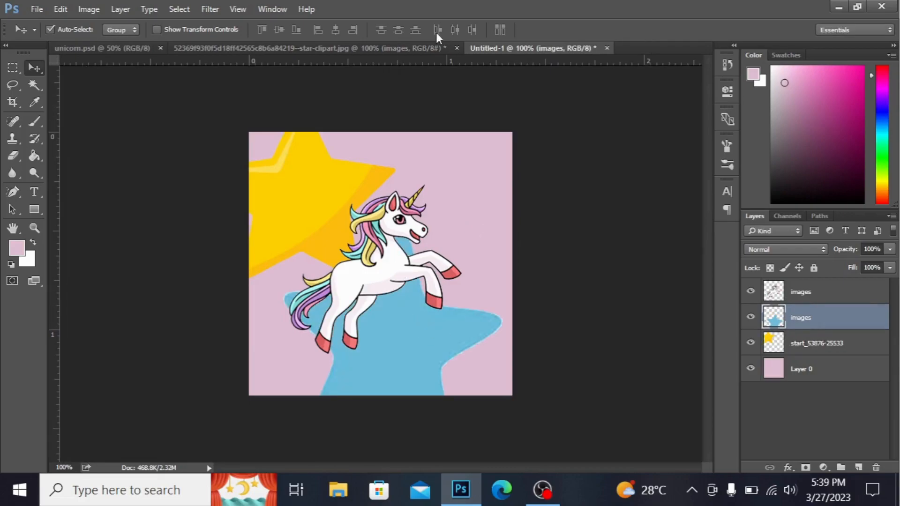
# Copy the pink star from the star clipart document into the unicorn tile document
pyautogui.click(304, 48)
pyautogui.moveTo(492, 252); pyautogui.dragTo(504, 101)
pyautogui.moveTo(452, 209); pyautogui.dragTo(451, 209)
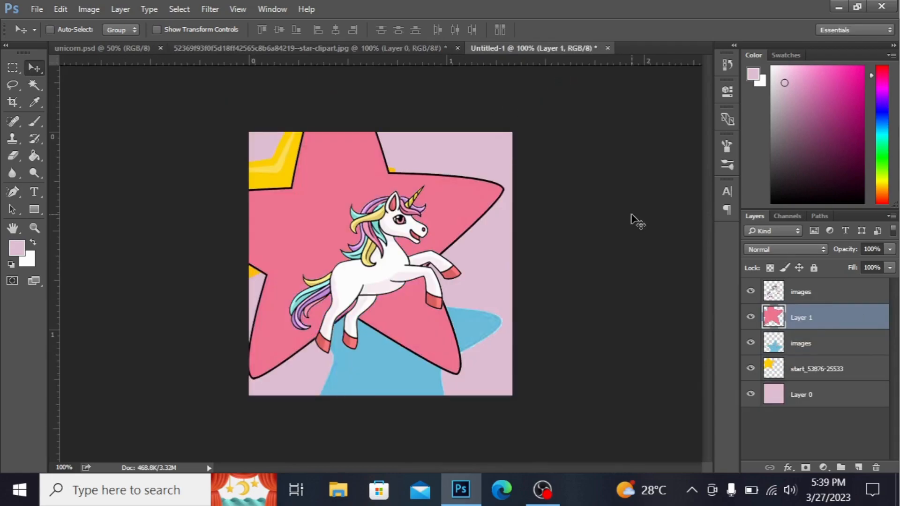
# Scale the pink star down to about 24% and place it in the tile's upper right corner
pyautogui.hotkey('ctrl', 't')
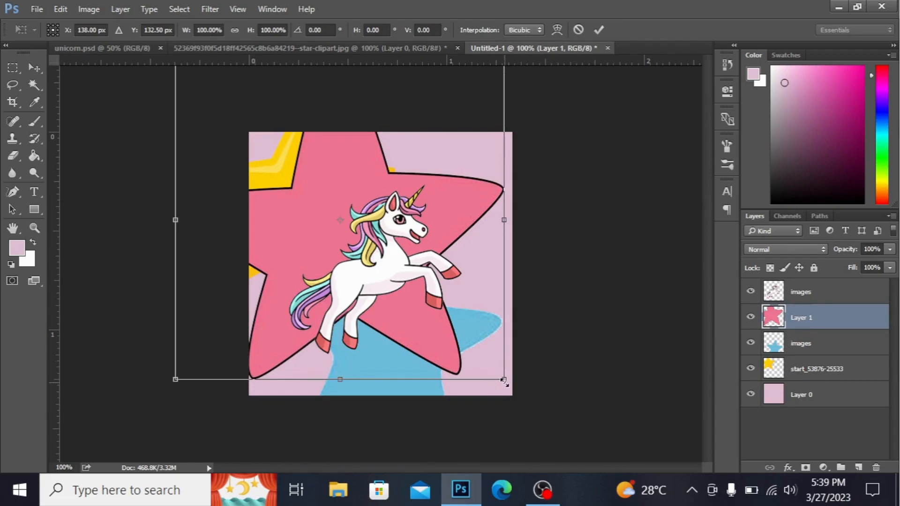
pyautogui.moveTo(504, 381); pyautogui.dragTo(404, 265)
pyautogui.moveTo(352, 201); pyautogui.dragTo(471, 160)
pyautogui.moveTo(407, 237); pyautogui.dragTo(432, 213)
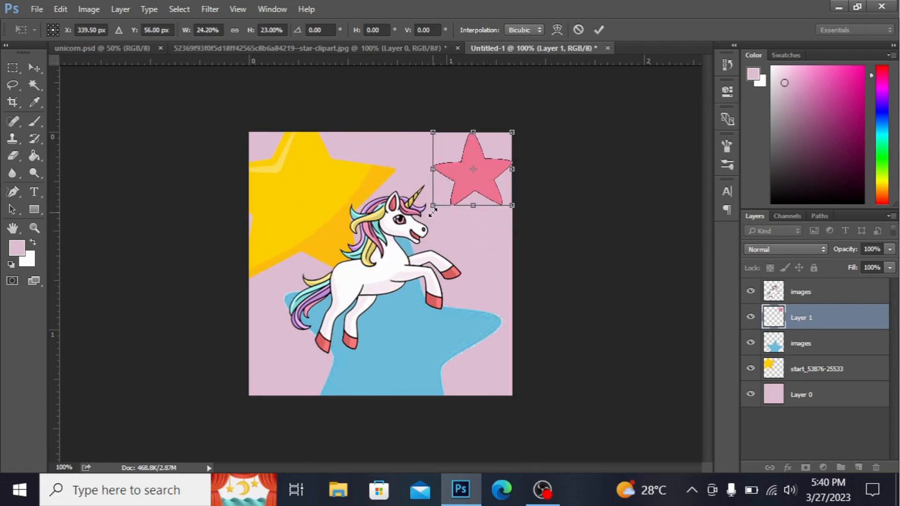
pyautogui.press('Return')
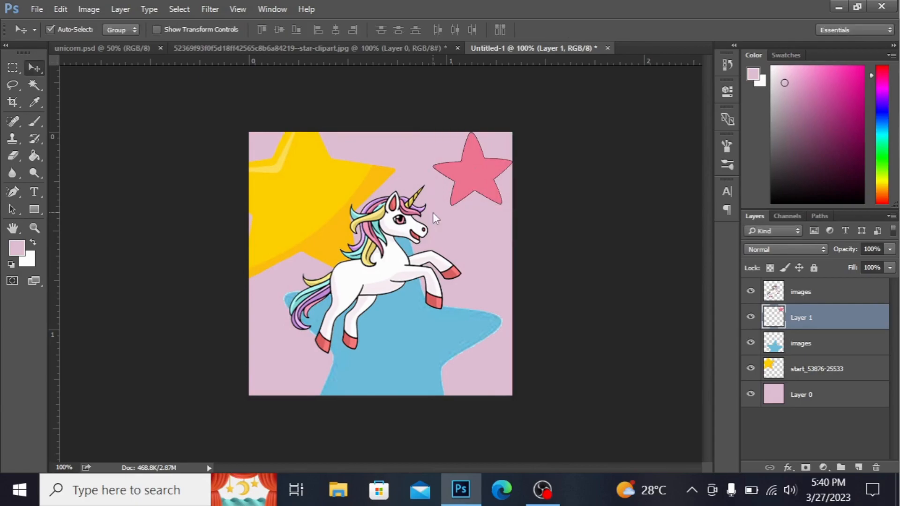
# Shrink the blue star to a small accent and place it near the tile's lower right corner
pyautogui.click(412, 334)
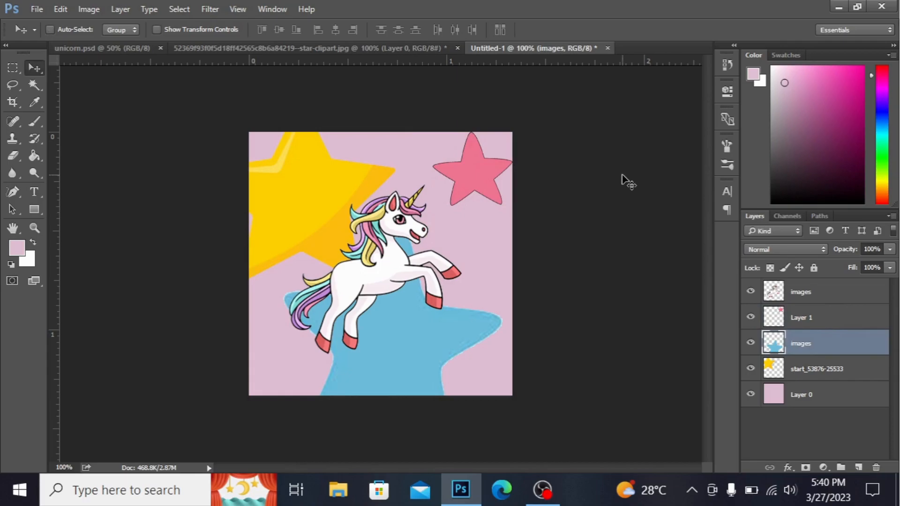
pyautogui.hotkey('ctrl', 't')
pyautogui.moveTo(279, 229); pyautogui.dragTo(414, 291)
pyautogui.moveTo(400, 322); pyautogui.dragTo(484, 348)
pyautogui.press('Return')
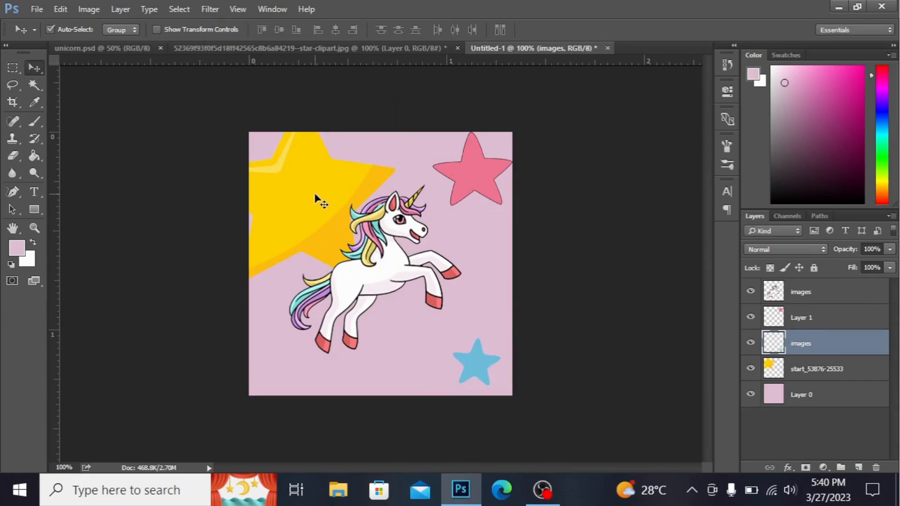
pyautogui.press('ctrl')
pyautogui.hotkey('ctrl', 't')
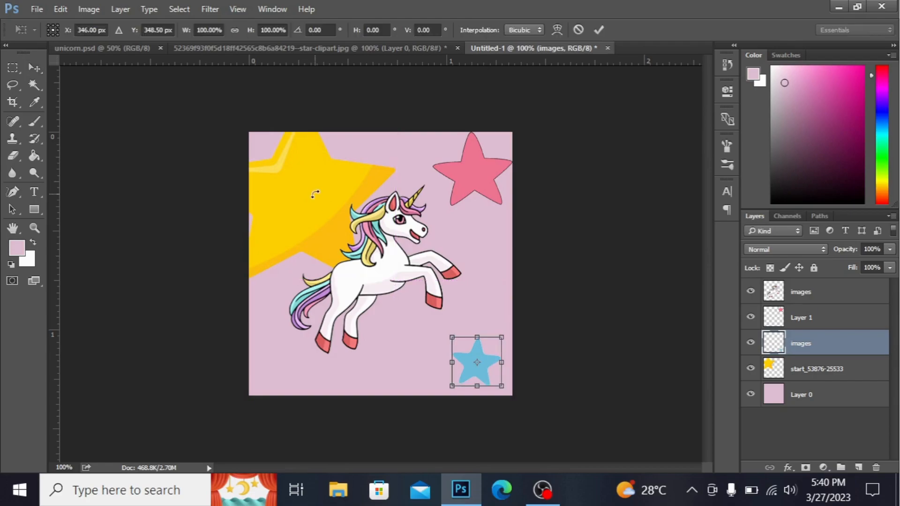
pyautogui.press('Return')
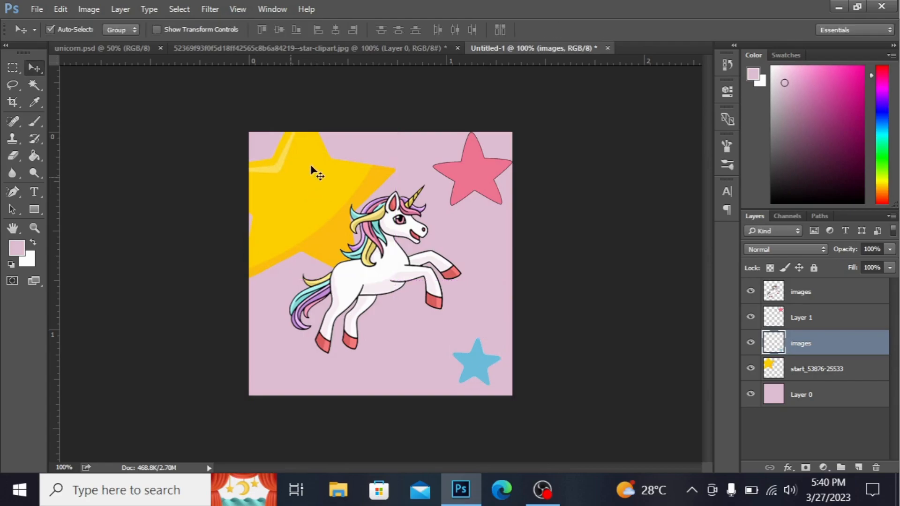
# Scale the large yellow star down to about 46% and rotate it about -44°
pyautogui.click(302, 190)
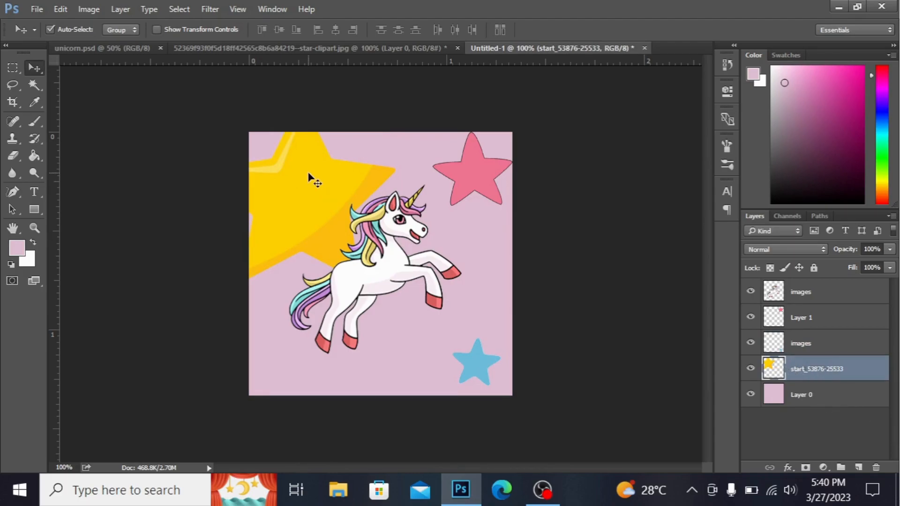
pyautogui.hotkey('ctrl', 't')
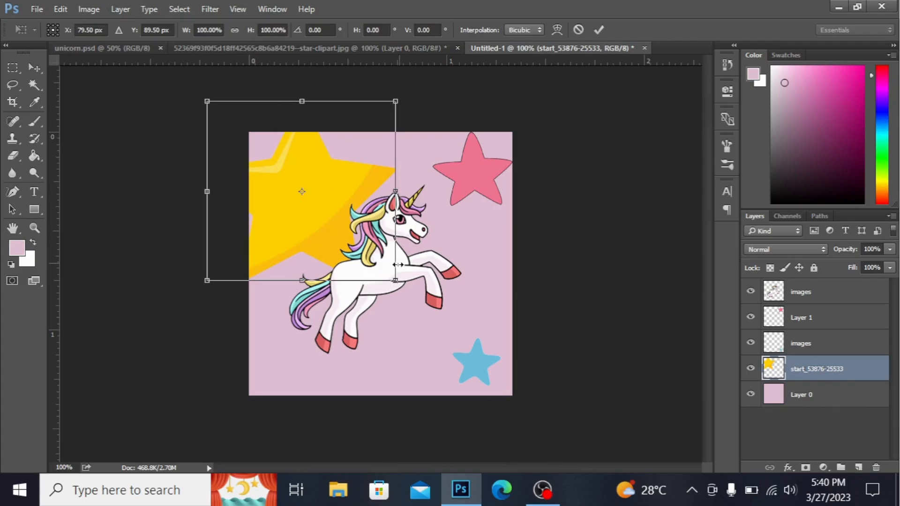
pyautogui.moveTo(393, 278); pyautogui.dragTo(383, 199)
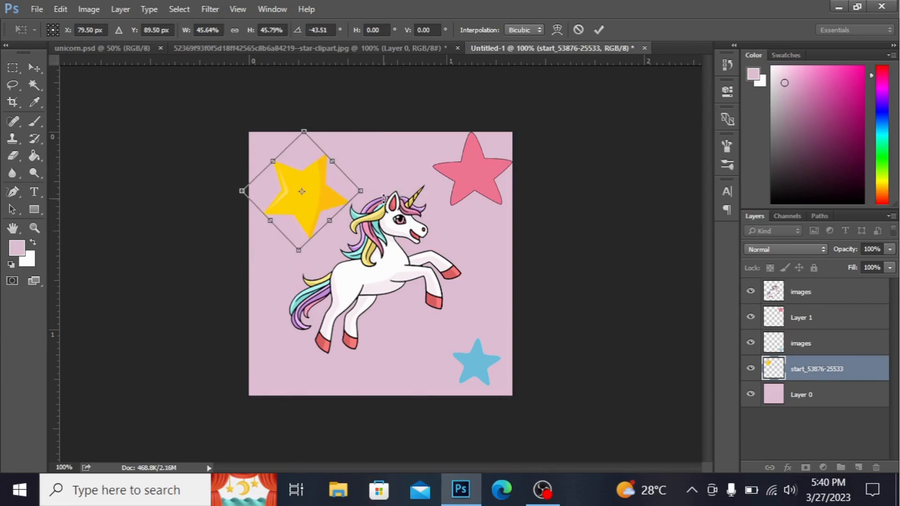
pyautogui.press('Return')
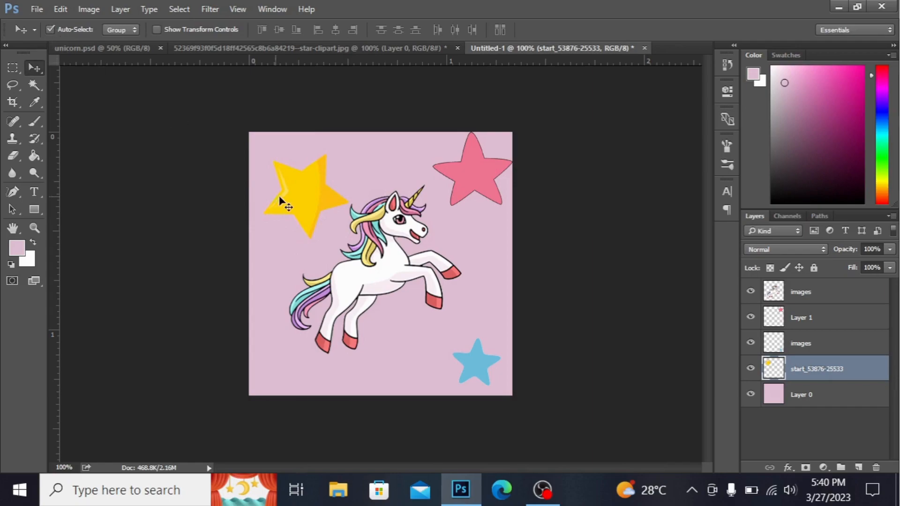
# Shrink the yellow star further in the tile's upper left corner and place a copy of it beside it
pyautogui.moveTo(302, 203); pyautogui.dragTo(276, 177)
pyautogui.hotkey('ctrl', 't')
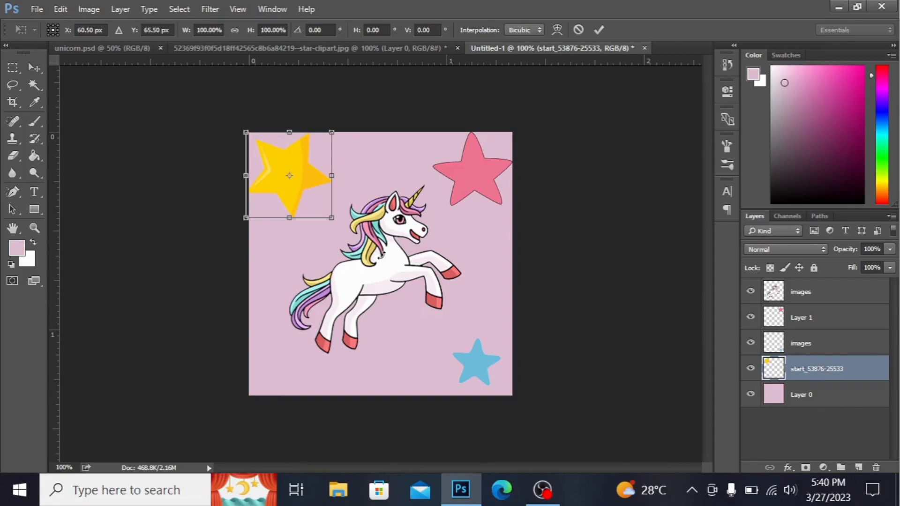
pyautogui.moveTo(324, 209); pyautogui.dragTo(351, 161)
pyautogui.press('Return')
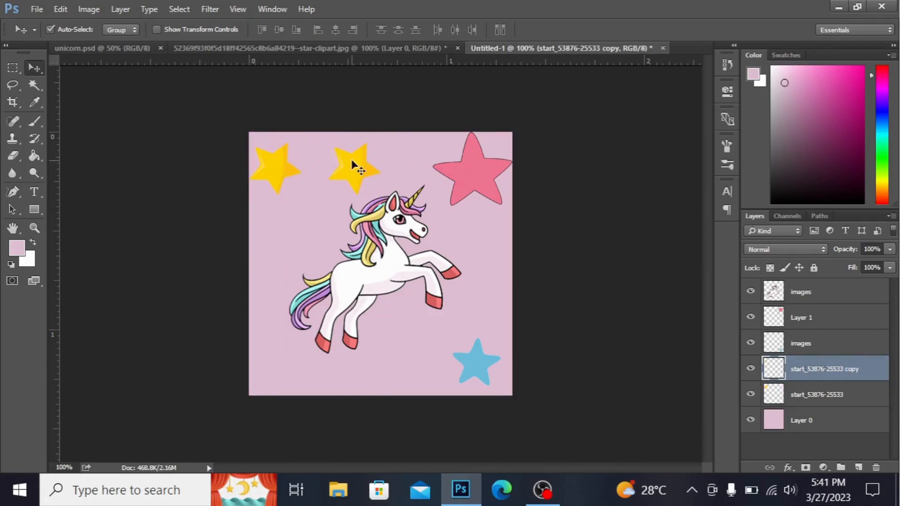
pyautogui.hotkey('ctrl', 't')
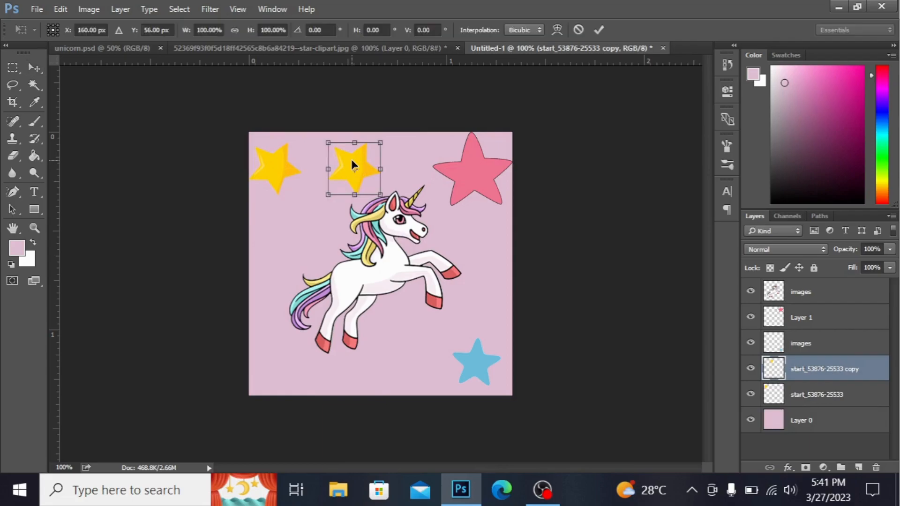
pyautogui.moveTo(328, 195); pyautogui.dragTo(341, 184)
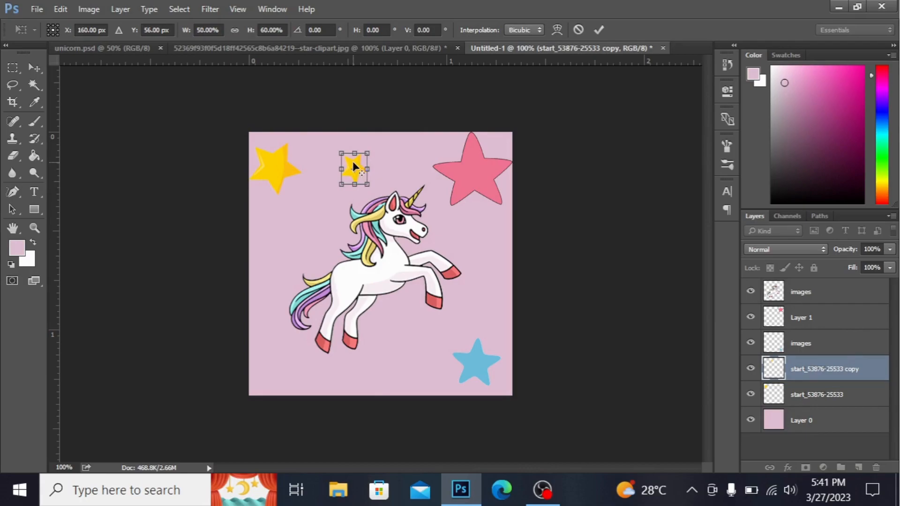
pyautogui.press('Return')
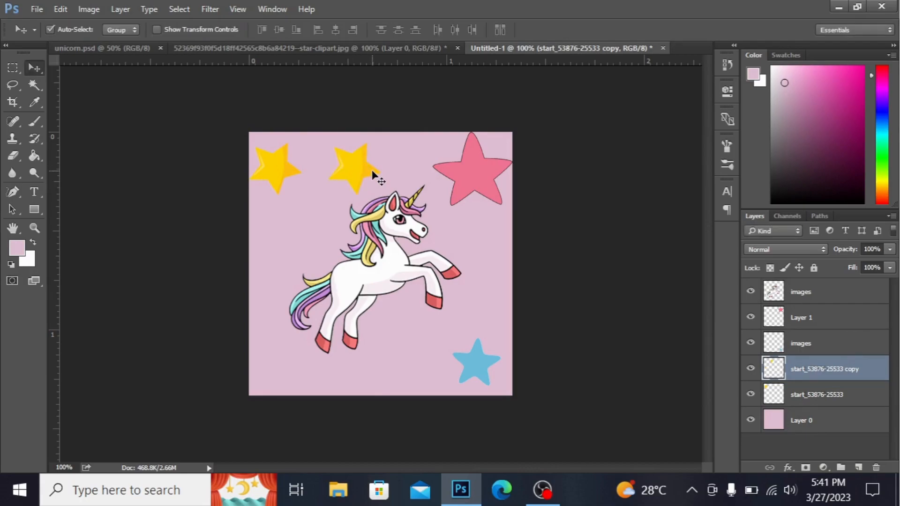
# Shrink the yellow star copy and place it in front of the unicorn, between the large pink star and the blue star
pyautogui.hotkey('ctrl', 't')
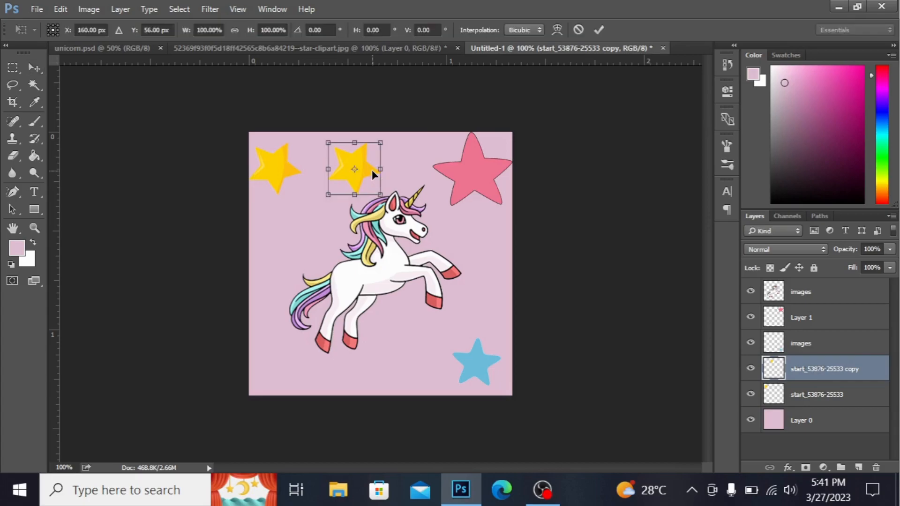
pyautogui.moveTo(333, 189); pyautogui.dragTo(481, 246)
pyautogui.press('Return')
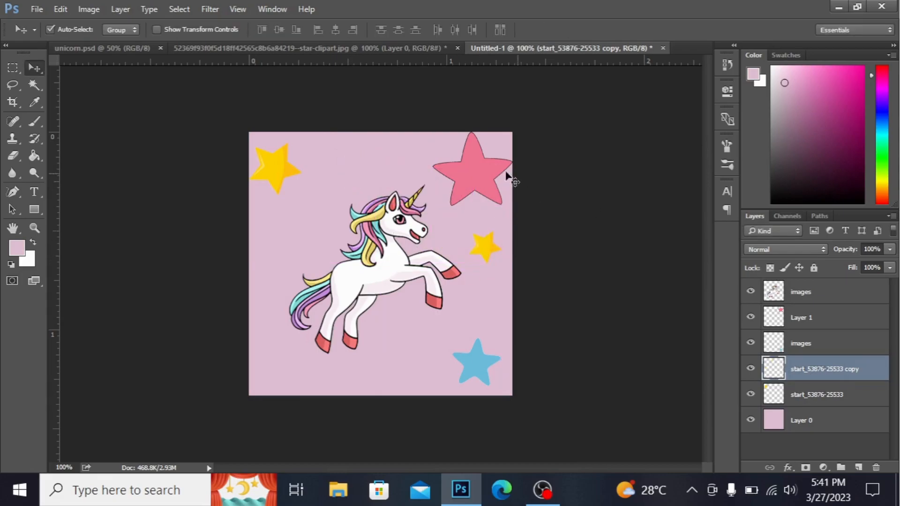
# Duplicate the pink star, scale the copy to about 45% and place it above the unicorn between the yellow and large pink stars
pyautogui.click(471, 158)
pyautogui.moveTo(472, 158); pyautogui.dragTo(300, 236)
pyautogui.hotkey('ctrl', 't')
pyautogui.moveTo(332, 284); pyautogui.dragTo(319, 264)
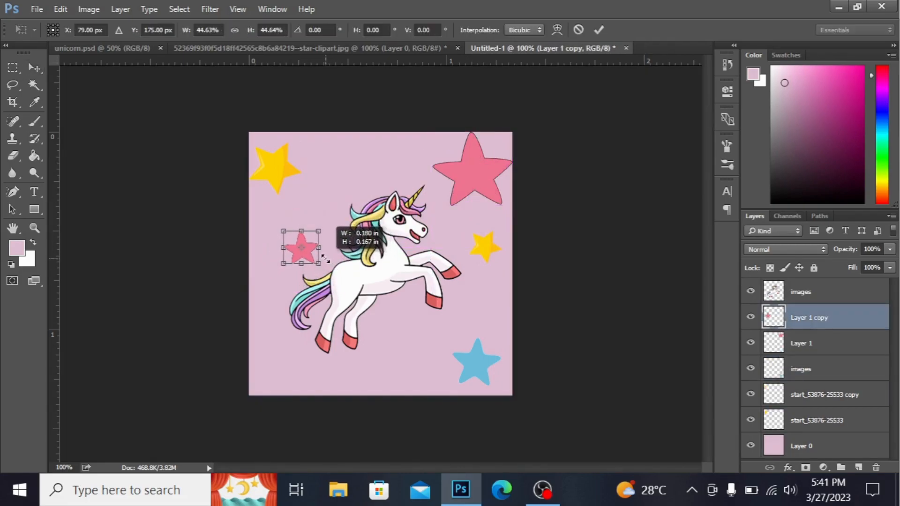
pyautogui.moveTo(323, 226); pyautogui.dragTo(370, 136)
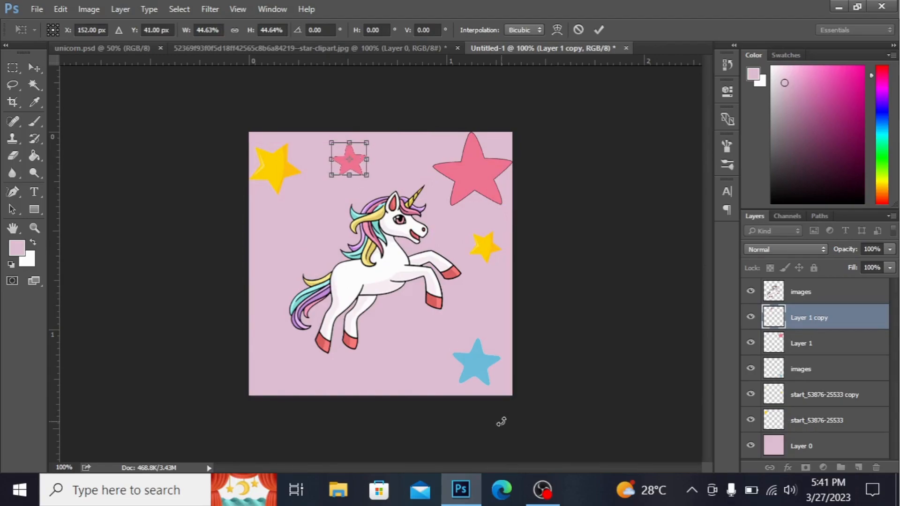
pyautogui.press('Return')
# Duplicate the blue star and place a smaller copy beside it along the tile's lower edge
pyautogui.moveTo(478, 364); pyautogui.dragTo(284, 249)
pyautogui.hotkey('ctrl', 't')
pyautogui.press('Return')
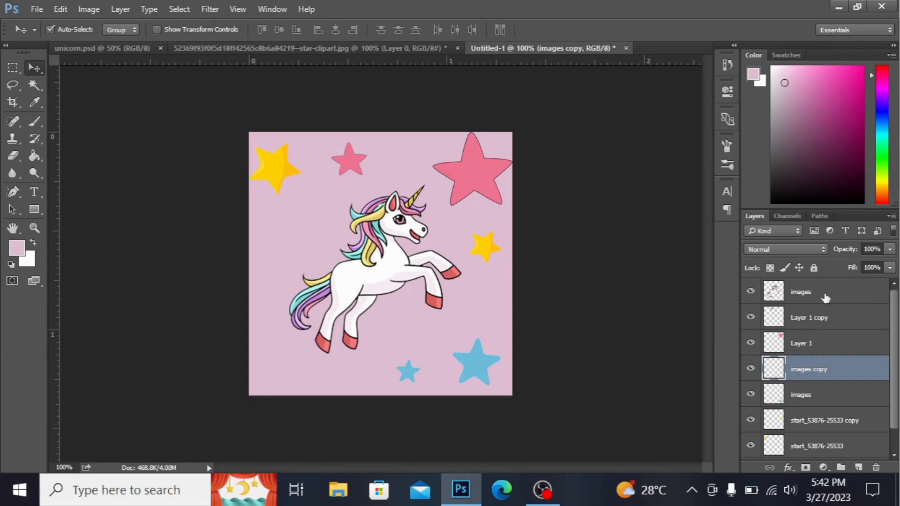
# Merge the unicorn and star layers with the pink background into a single layer
pyautogui.click(826, 295)
pyautogui.hotkey('ctrl', 'e')
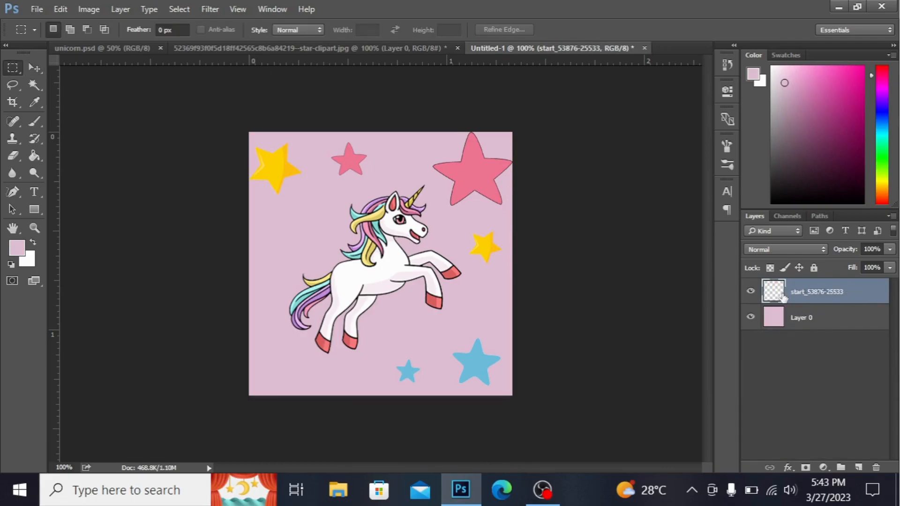
pyautogui.hotkey('ctrl', 'e')
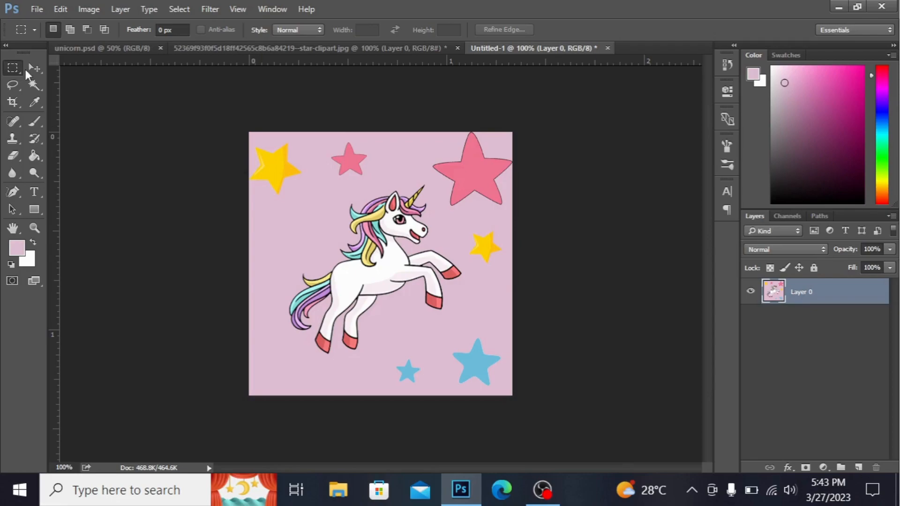
# Apply the Offset filter to the merged tile with +200 pixels right, +200 pixels down and Wrap Around
pyautogui.click(215, 6)
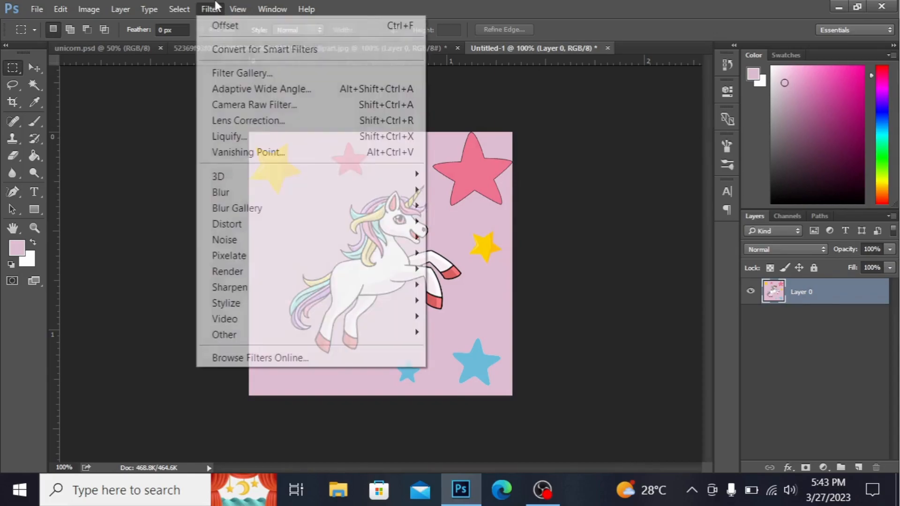
pyautogui.click(238, 9)
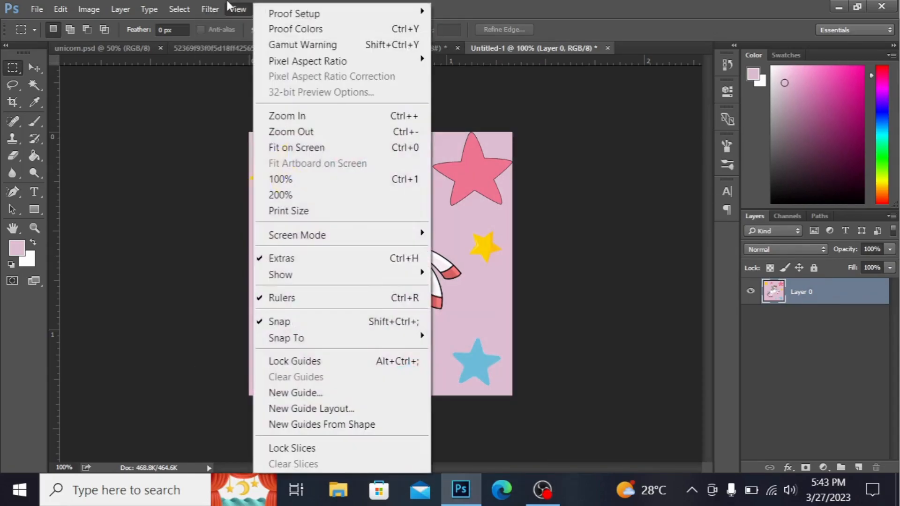
pyautogui.moveTo(209, 8)
pyautogui.moveTo(256, 340)
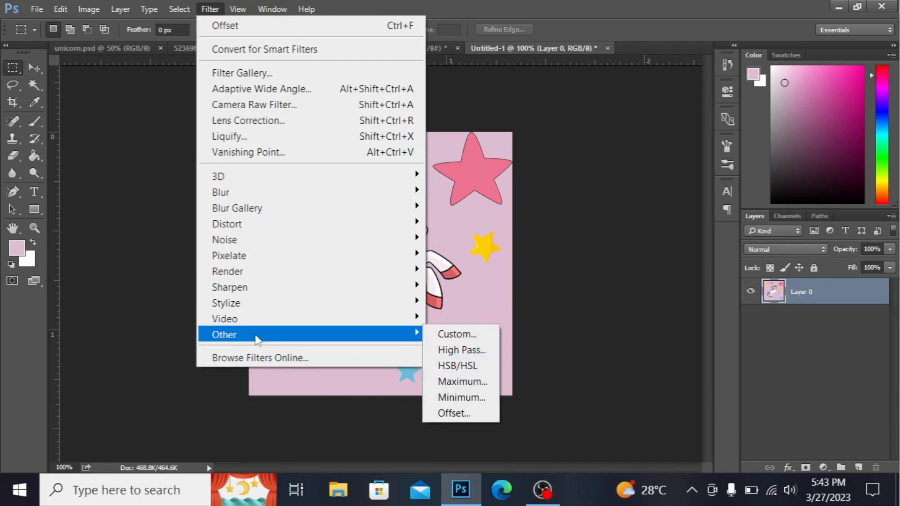
pyautogui.click(463, 414)
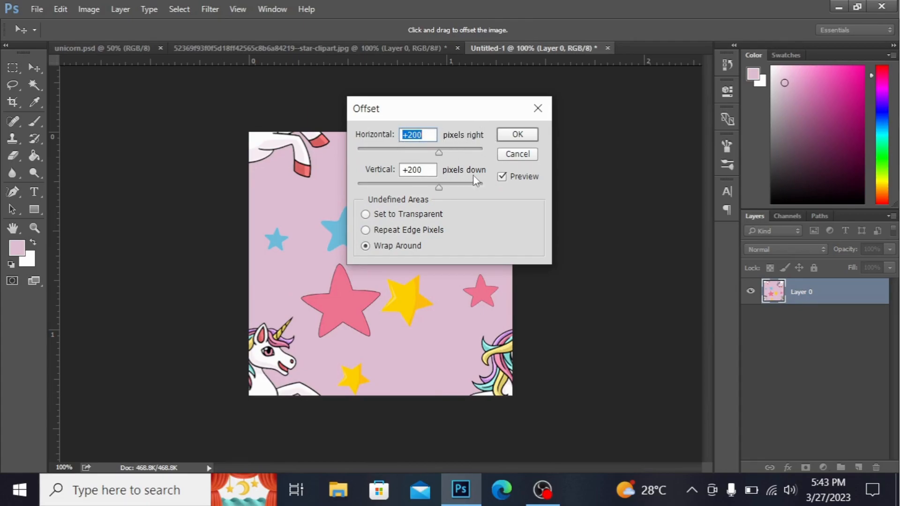
pyautogui.click(517, 134)
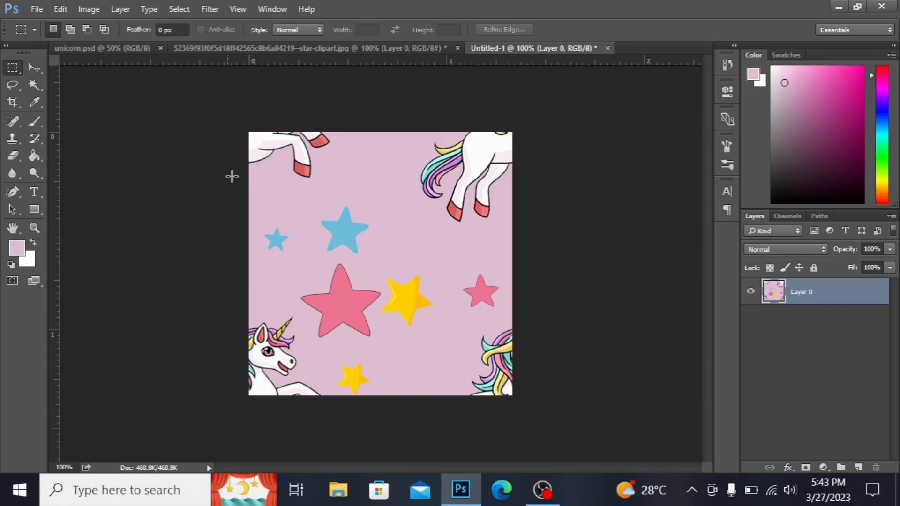
# Show the hidden unicorn layer in the star clipart document and copy the unicorn into the offset tile
pyautogui.click(283, 47)
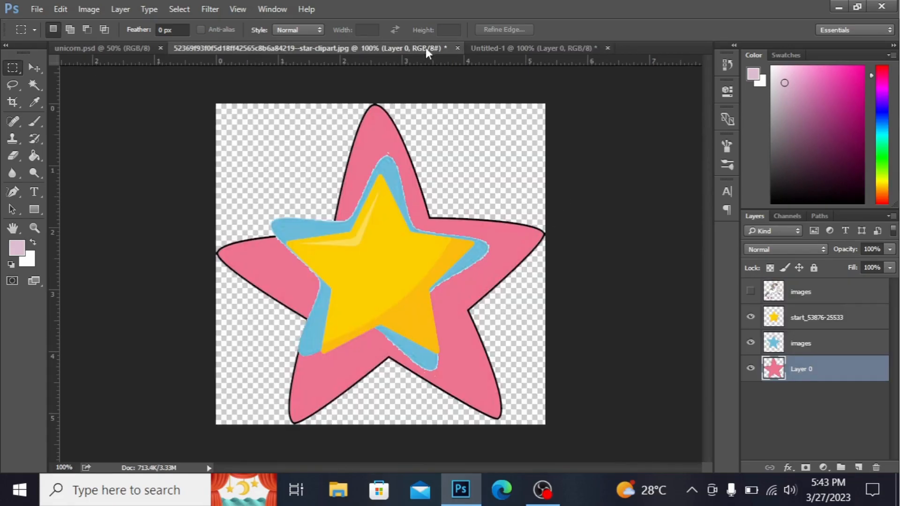
pyautogui.click(515, 48)
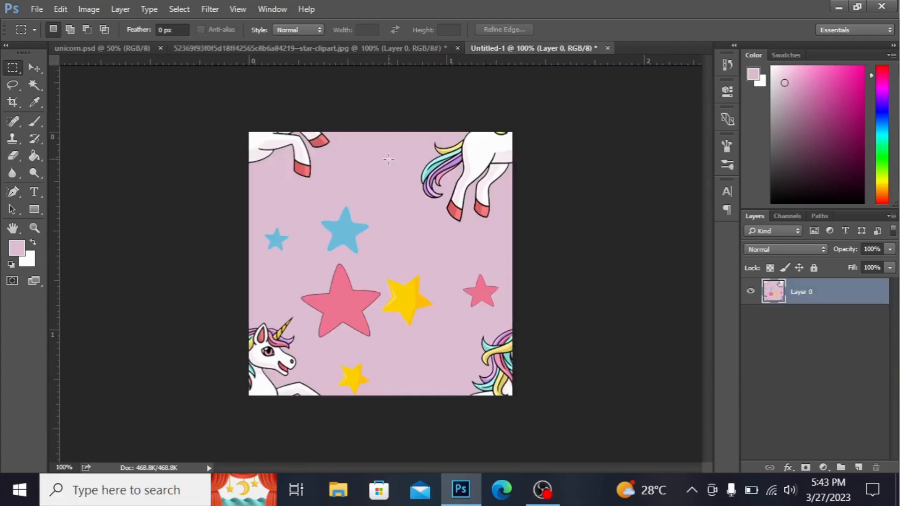
pyautogui.click(347, 48)
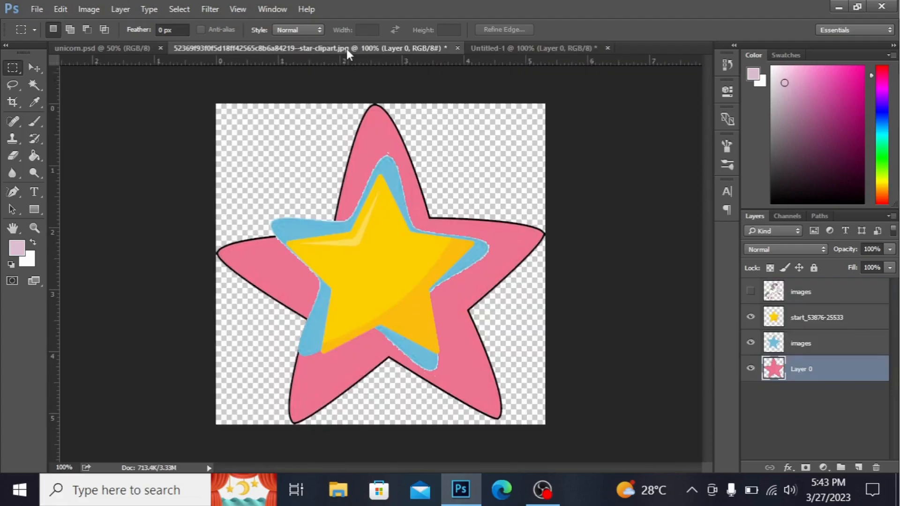
pyautogui.click(750, 292)
pyautogui.click(36, 70)
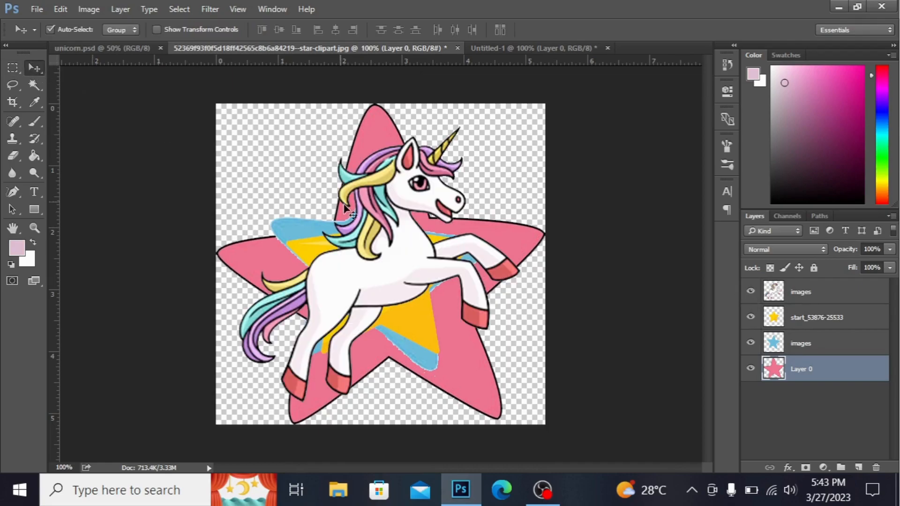
pyautogui.moveTo(369, 228); pyautogui.dragTo(400, 220)
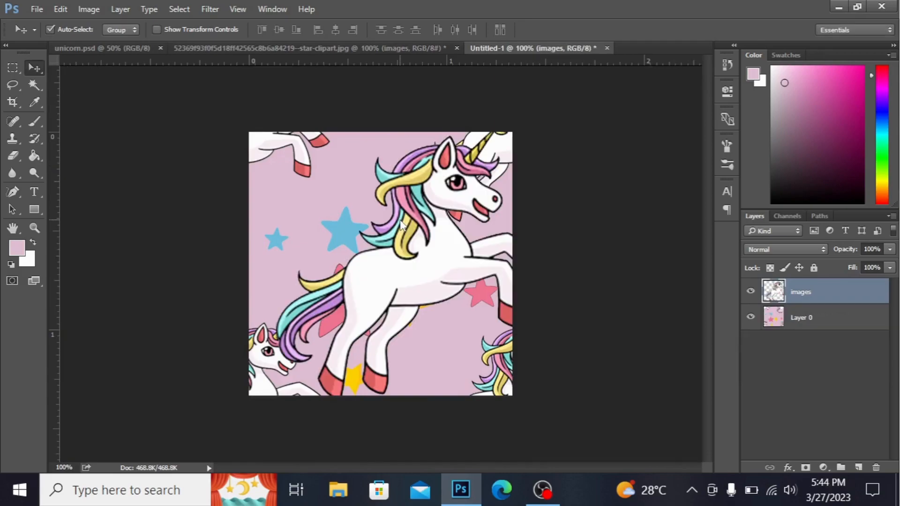
# Scale the new unicorn to about 54% and move it to the middle of the tile
pyautogui.hotkey('ctrl', 't')
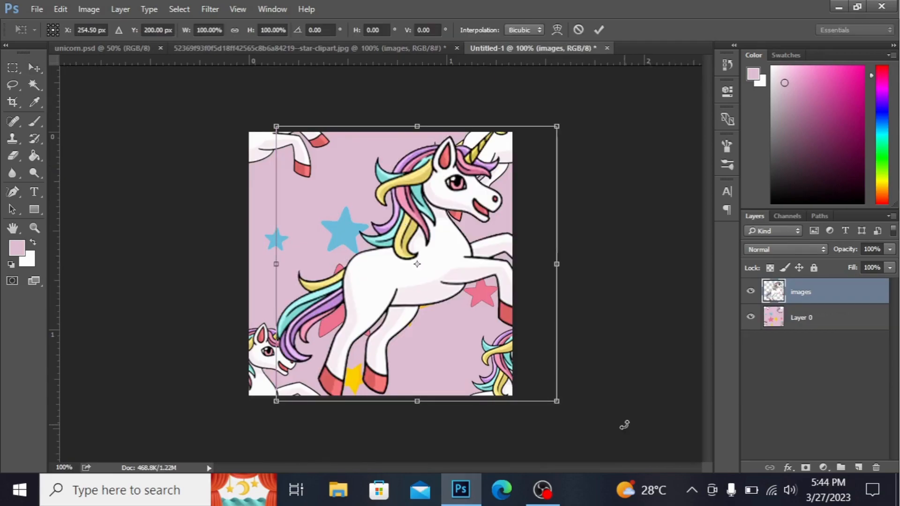
pyautogui.moveTo(557, 401); pyautogui.dragTo(491, 338)
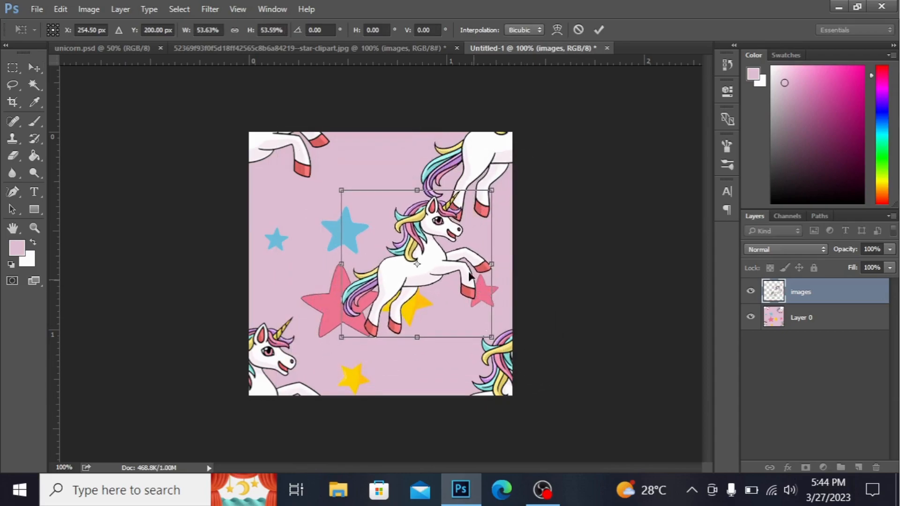
pyautogui.moveTo(464, 261); pyautogui.dragTo(417, 255)
# Flip the central unicorn horizontally and apply the transformation
pyautogui.rightClick(417, 253)
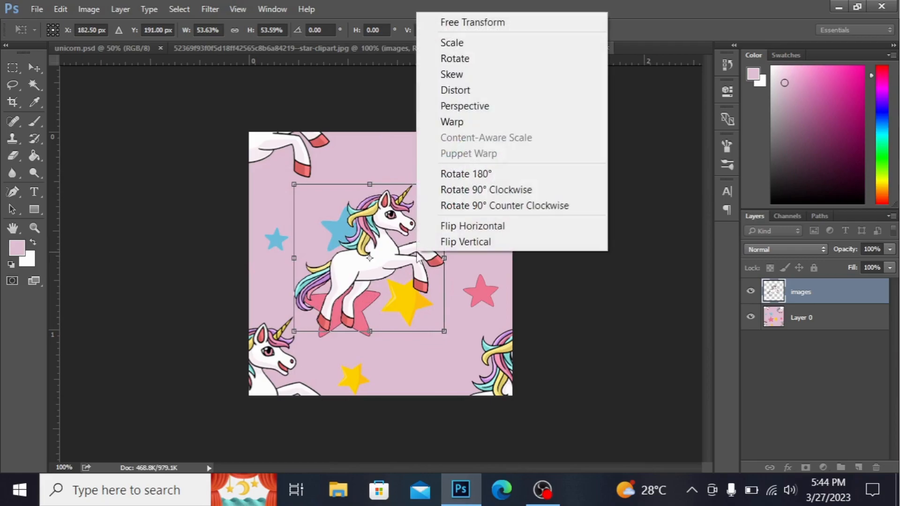
pyautogui.click(469, 190)
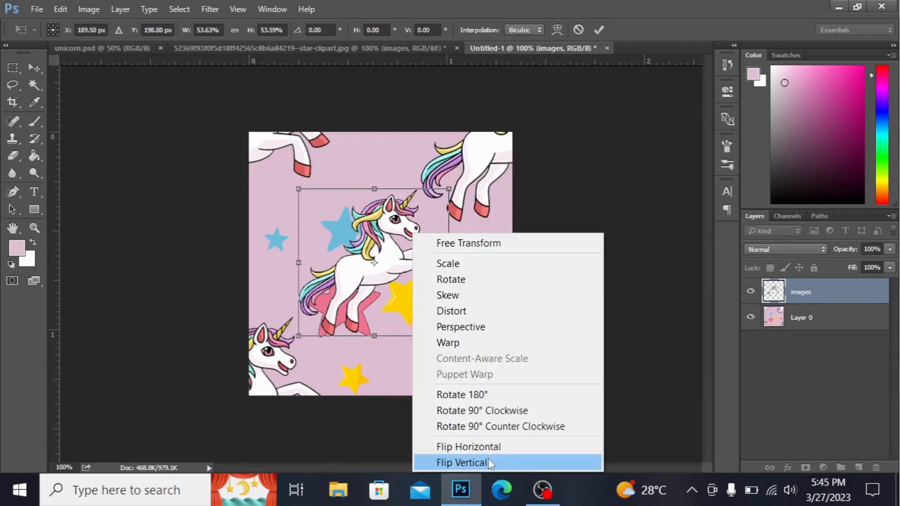
pyautogui.click(491, 448)
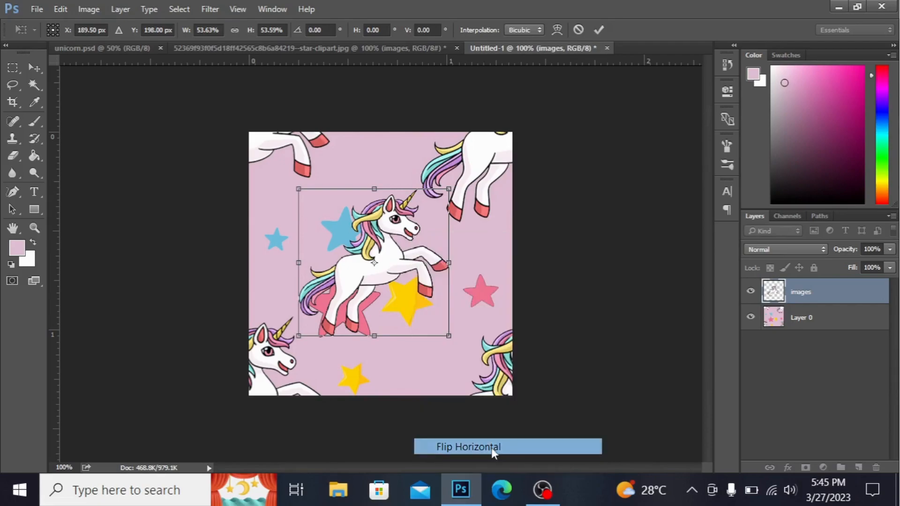
pyautogui.rightClick(409, 241)
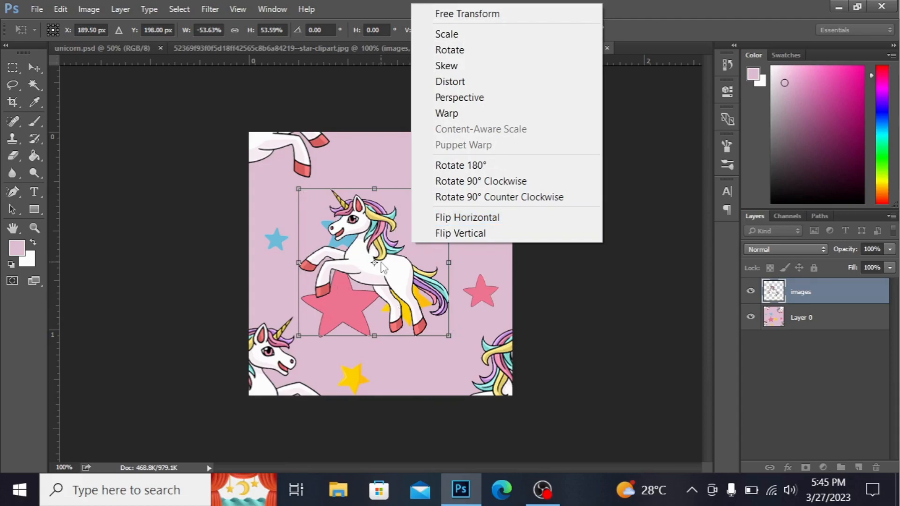
pyautogui.click(382, 266)
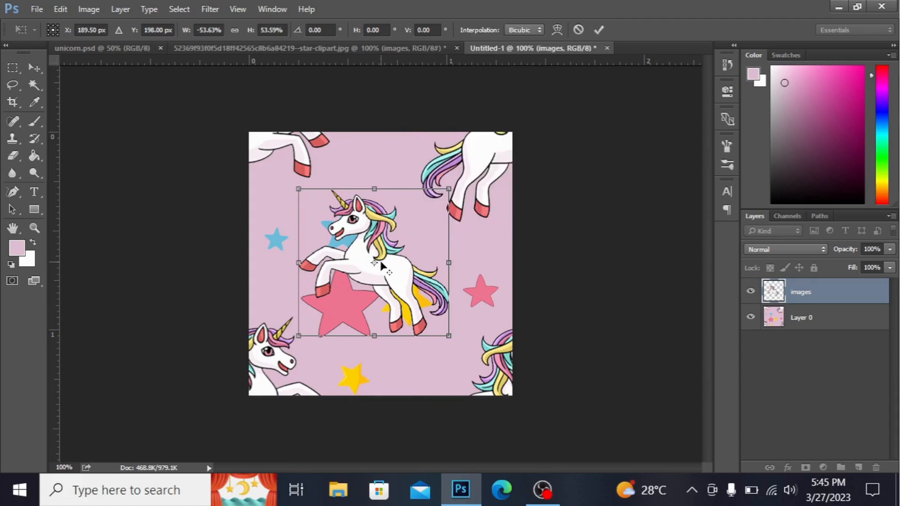
pyautogui.press('Return')
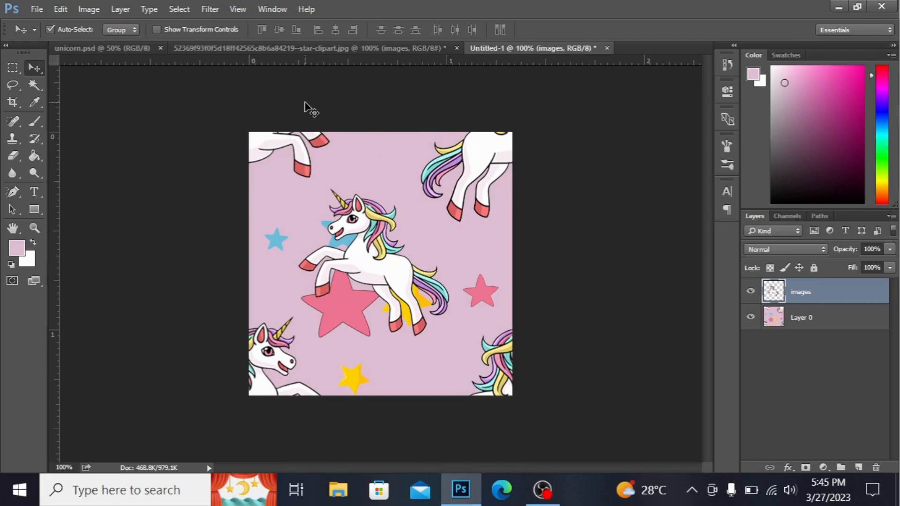
# Copy the pink star from the star clipart document into the tile, scale it down and place it near the upper edge above the unicorn
pyautogui.click(340, 47)
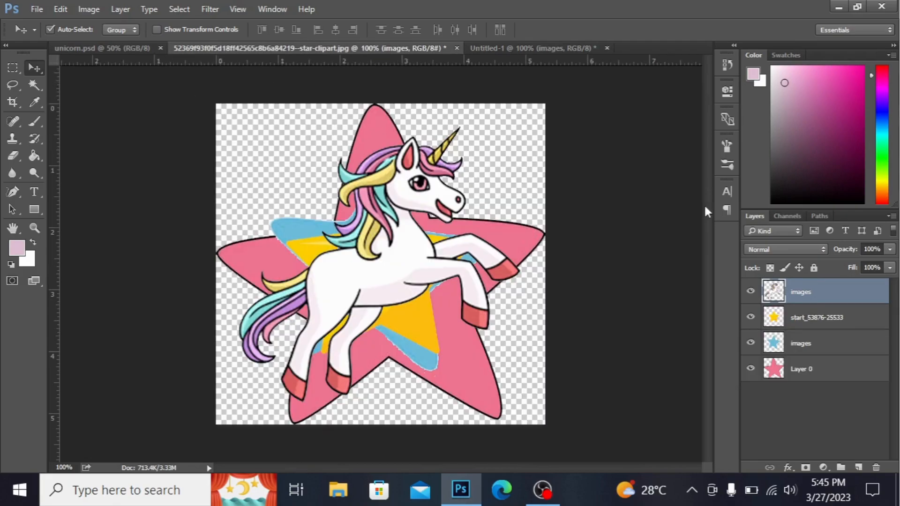
pyautogui.moveTo(375, 120); pyautogui.dragTo(439, 96)
pyautogui.moveTo(386, 164); pyautogui.dragTo(387, 164)
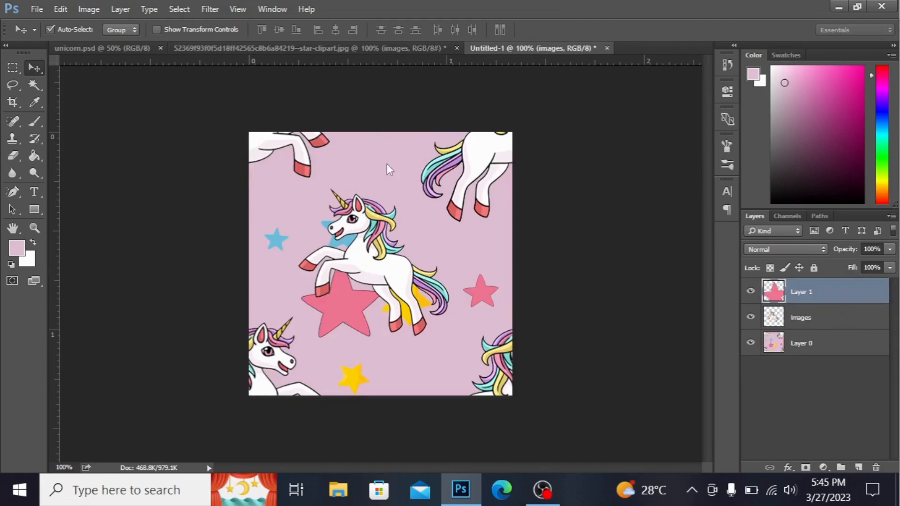
pyautogui.hotkey('ctrl', 't')
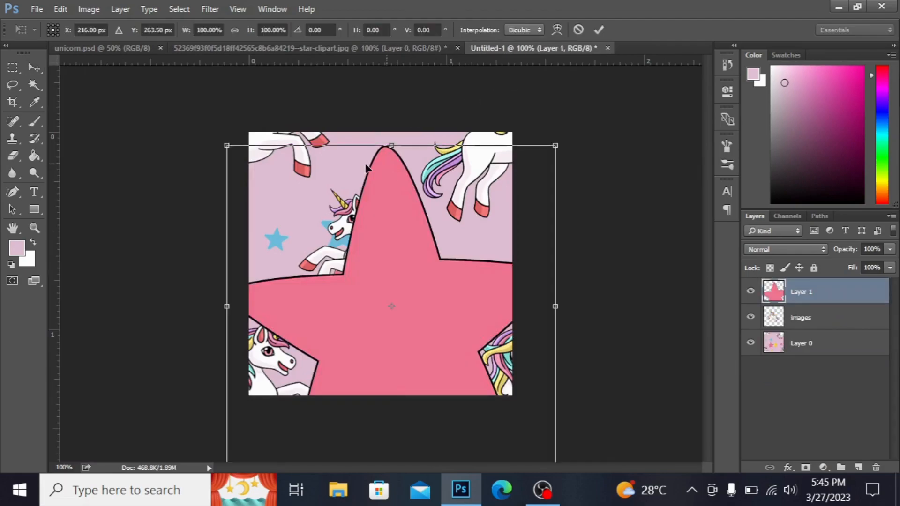
pyautogui.moveTo(223, 141); pyautogui.dragTo(389, 266)
pyautogui.press('Return')
pyautogui.moveTo(388, 309); pyautogui.dragTo(366, 154)
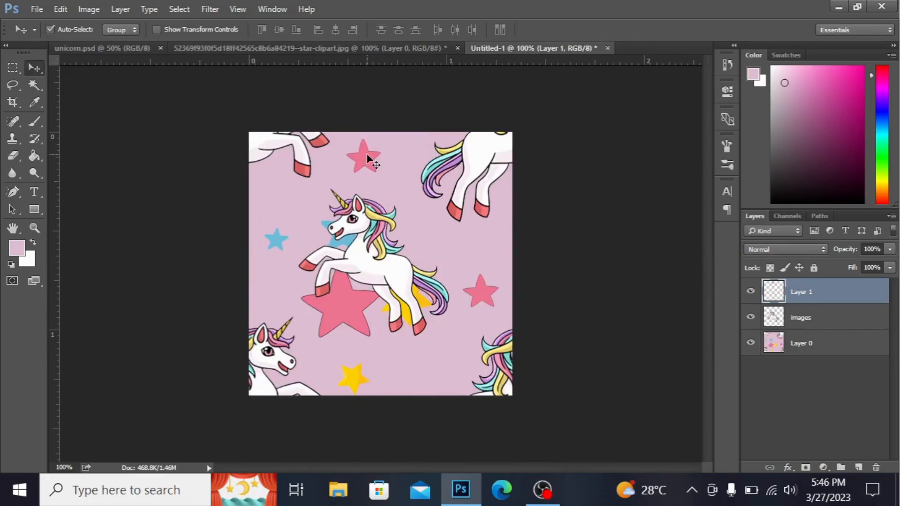
# Copy the blue star into the tile, shrink it below the central unicorn's tail, and duplicate it beside the unicorn's back
pyautogui.click(403, 48)
pyautogui.moveTo(430, 266); pyautogui.dragTo(434, 330)
pyautogui.hotkey('ctrl', 't')
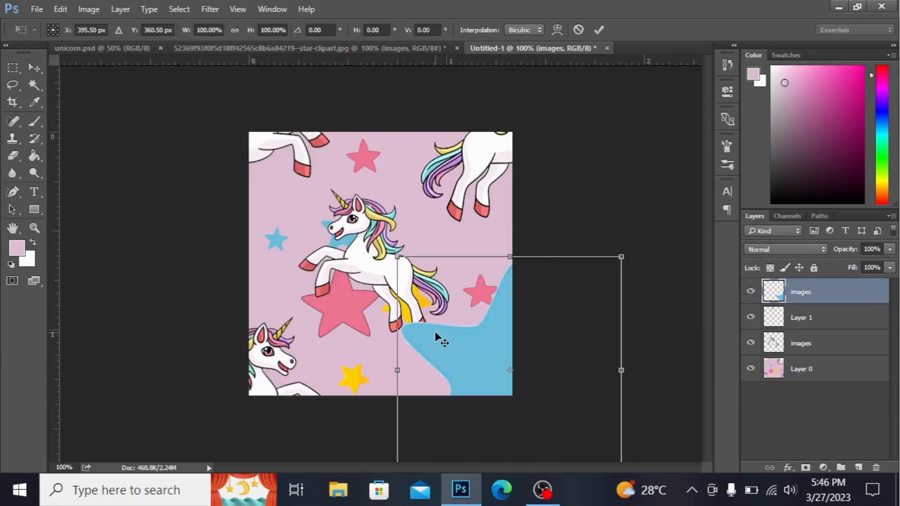
pyautogui.moveTo(625, 257); pyautogui.dragTo(425, 298)
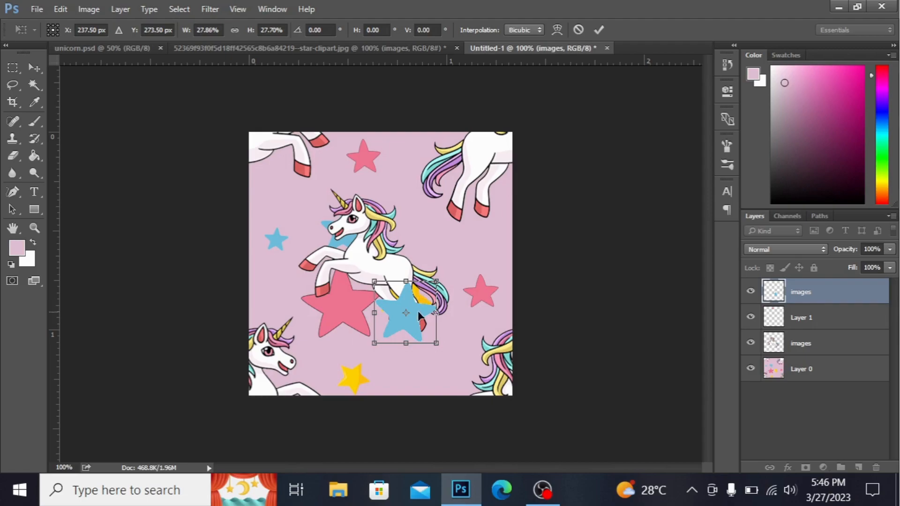
pyautogui.moveTo(417, 314); pyautogui.dragTo(430, 366)
pyautogui.moveTo(385, 396); pyautogui.dragTo(449, 244)
pyautogui.press('Return')
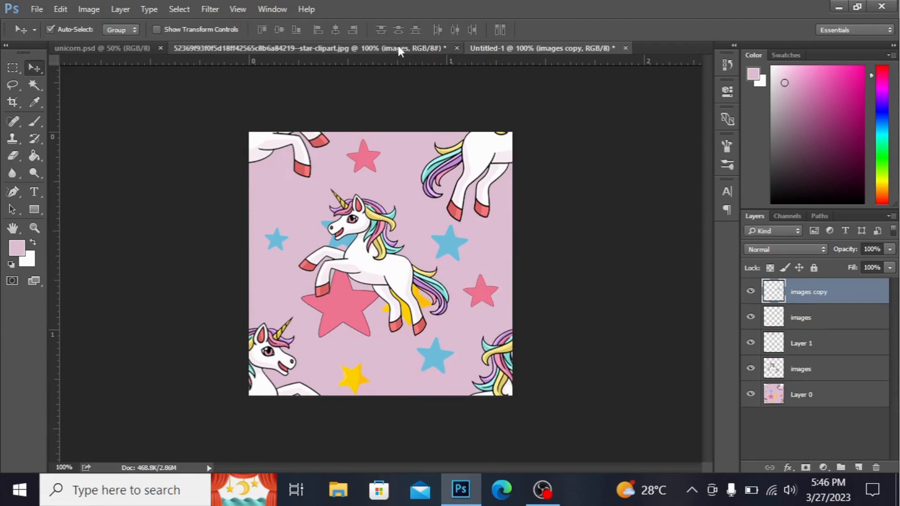
# Copy the yellow star into the tile, scale it down near the central unicorn's horn, and duplicate it below the small blue star
pyautogui.click(397, 48)
pyautogui.moveTo(300, 244); pyautogui.dragTo(303, 214)
pyautogui.hotkey('ctrl', 't')
pyautogui.keyDown('alt'); pyautogui.moveTo(360, 254); pyautogui.dragTo(274, 291); pyautogui.keyUp('alt')
pyautogui.press('Return')
pyautogui.hotkey('ctrl', 't')
pyautogui.press('Return')
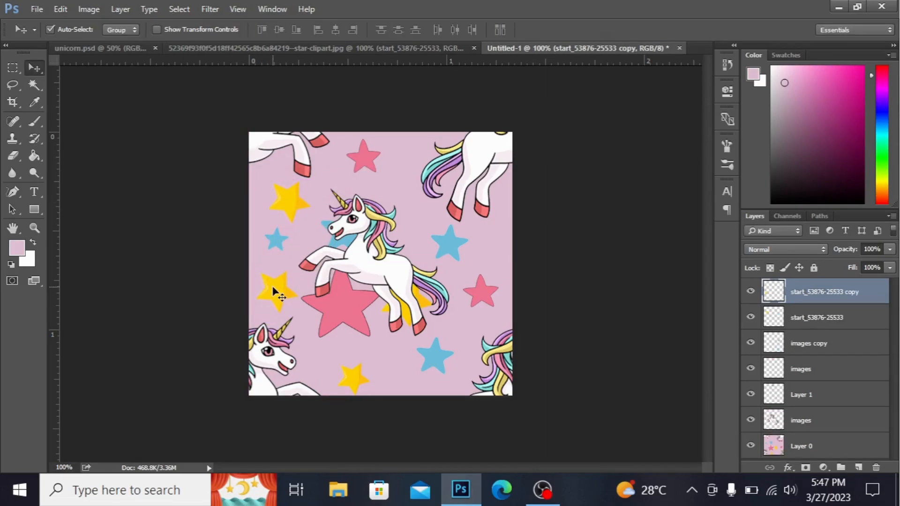
# Shrink the duplicated yellow star and place another copy of it above the pink star near the opposite edge
pyautogui.hotkey('ctrl', 't')
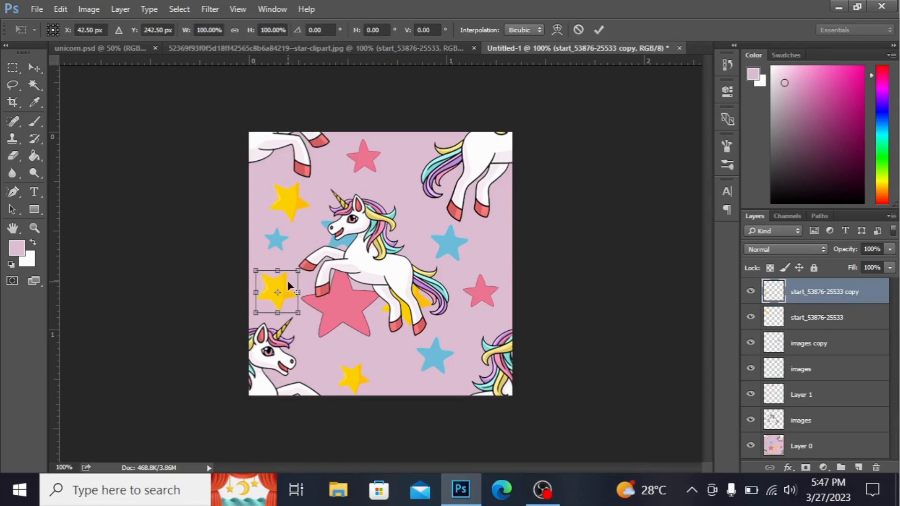
pyautogui.keyDown('shift'); pyautogui.moveTo(298, 270); pyautogui.dragTo(306, 289); pyautogui.keyUp('shift')
pyautogui.press('Return')
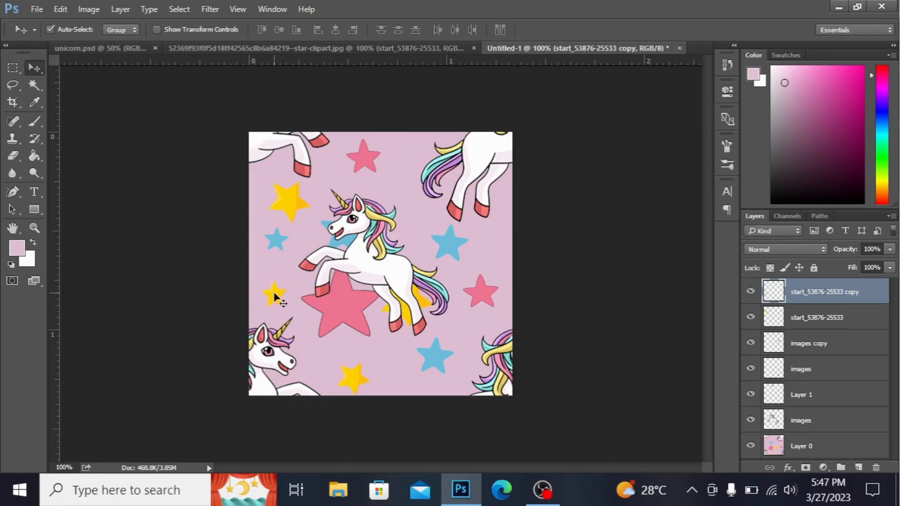
pyautogui.keyDown('alt'); pyautogui.moveTo(276, 296); pyautogui.dragTo(492, 250); pyautogui.keyUp('alt')
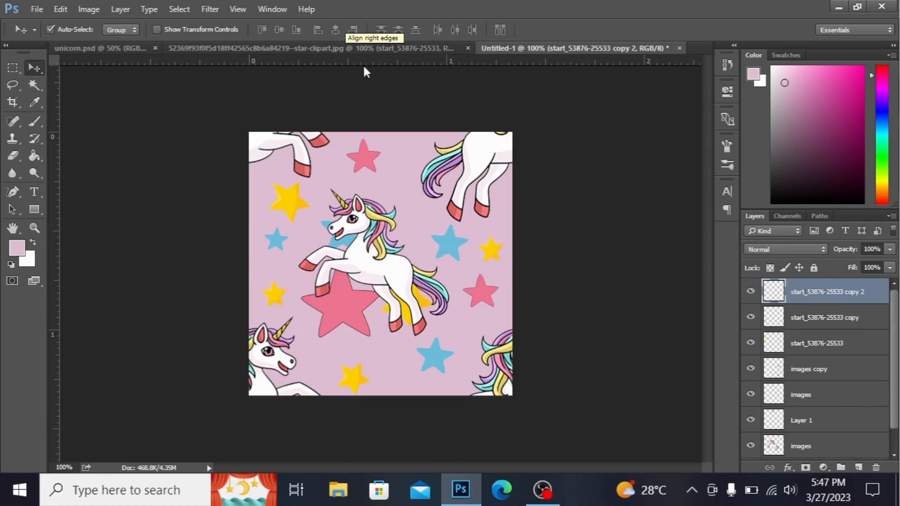
# Add smaller star copies: a blue one above the central unicorn's back and a pink one between the lower yellow and blue stars
pyautogui.keyDown('alt'); pyautogui.moveTo(371, 156); pyautogui.dragTo(403, 178); pyautogui.keyUp('alt')
pyautogui.hotkey('ctrl', 't')
pyautogui.press('Return')
pyautogui.moveTo(419, 202); pyautogui.dragTo(400, 205)
pyautogui.press('Return')
pyautogui.click(486, 240)
pyautogui.keyDown('alt'); pyautogui.moveTo(486, 240); pyautogui.dragTo(486, 219); pyautogui.keyUp('alt')
pyautogui.hotkey('ctrl', 'z')
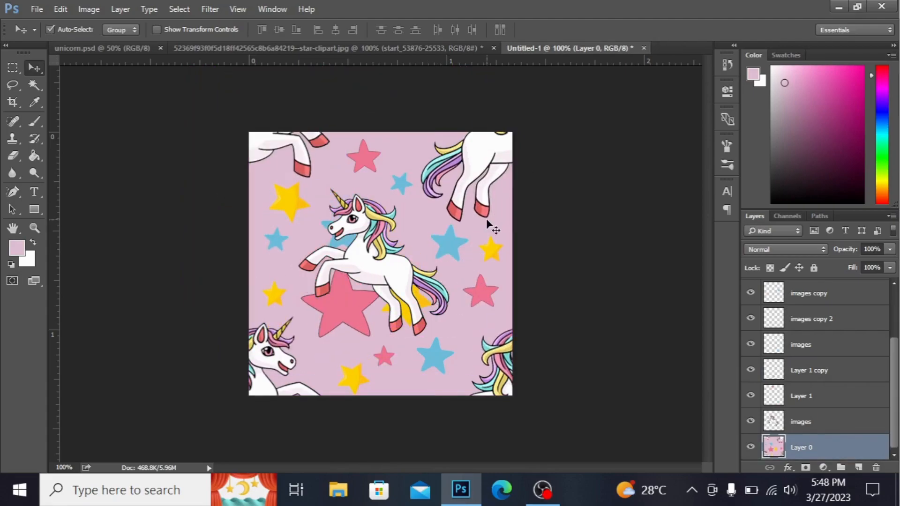
# Add a small yellow star copy beside the uppermost pink star and a small blue copy beside the lower unicorn's head
pyautogui.moveTo(490, 253); pyautogui.dragTo(408, 153)
pyautogui.hotkey('ctrl', 't')
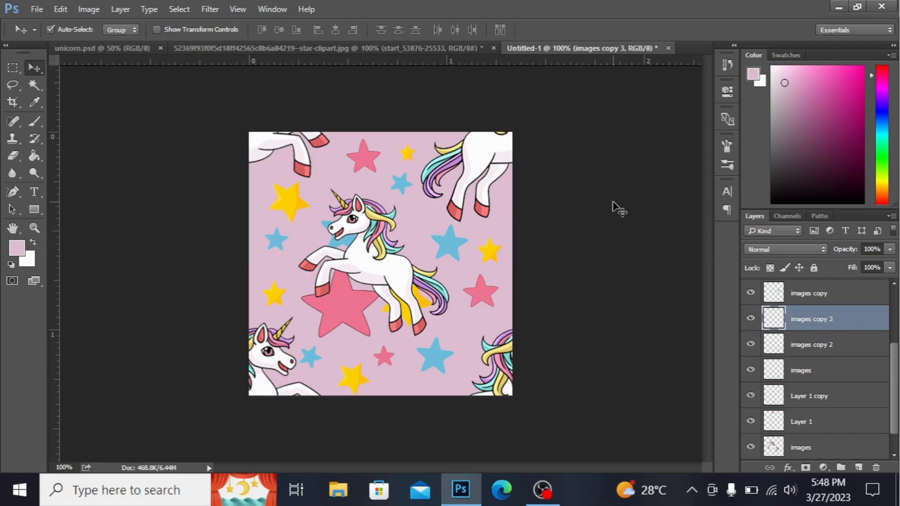
# Merge the blue star, pink star and central unicorn layers down into Layer 0
pyautogui.click(813, 294)
pyautogui.hotkey('ctrl', 'e')
pyautogui.hotkey('ctrl', 'e')
pyautogui.hotkey('ctrl', 'e')
pyautogui.hotkey('ctrl', 'e')
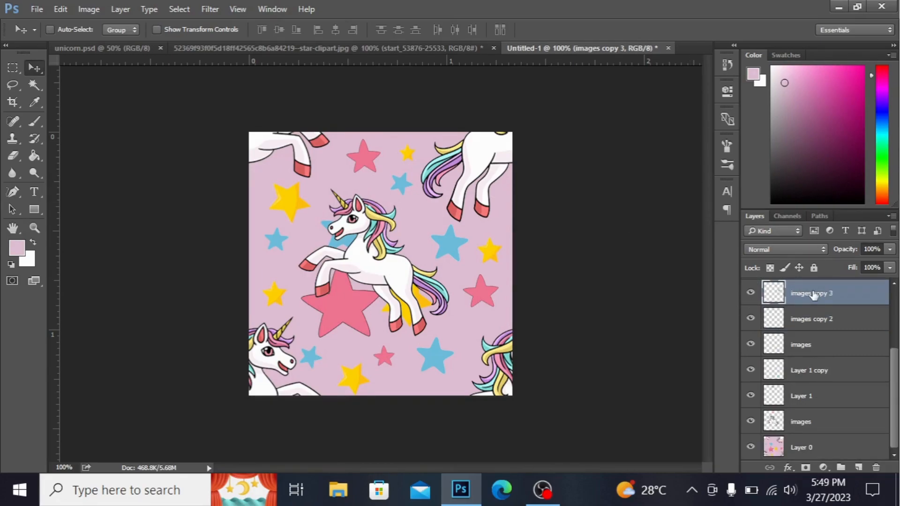
pyautogui.hotkey('ctrl', 'e')
pyautogui.hotkey('ctrl', 'e')
pyautogui.hotkey('ctrl', 'e')
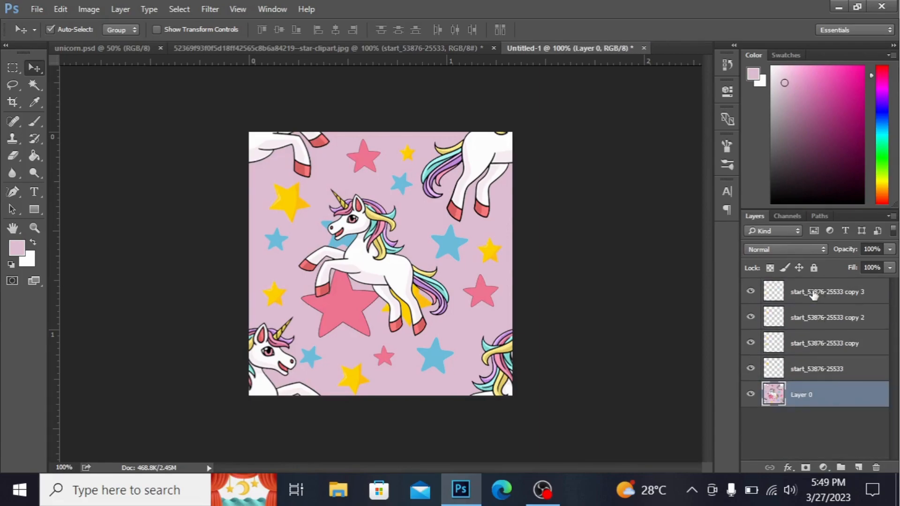
# Merge the four yellow star layers together and down into Layer 0
pyautogui.click(843, 296)
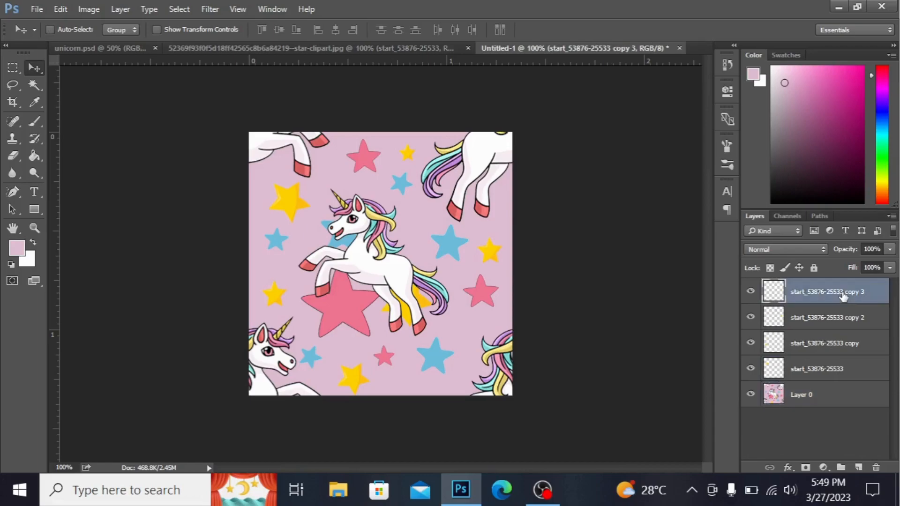
pyautogui.hotkey('ctrl', 'e')
pyautogui.hotkey('ctrl', 'e')
pyautogui.hotkey('ctrl', 'e')
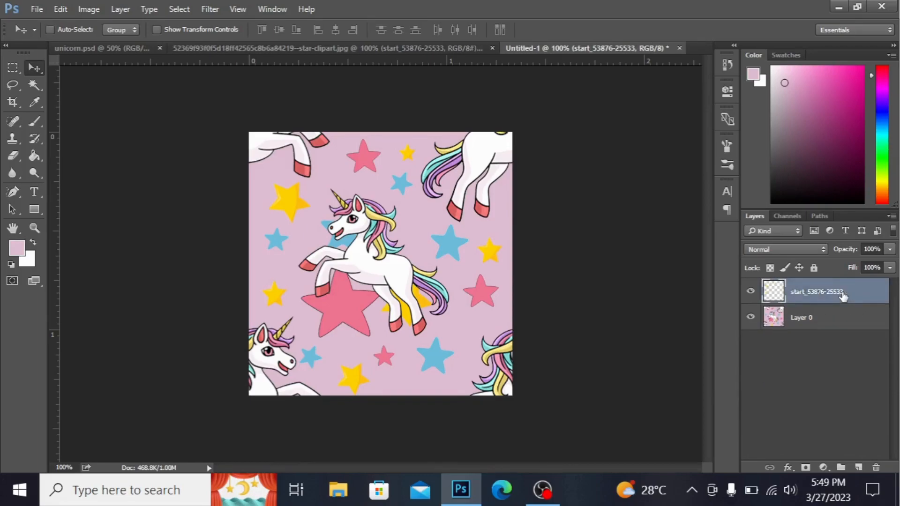
pyautogui.hotkey('ctrl', 'e')
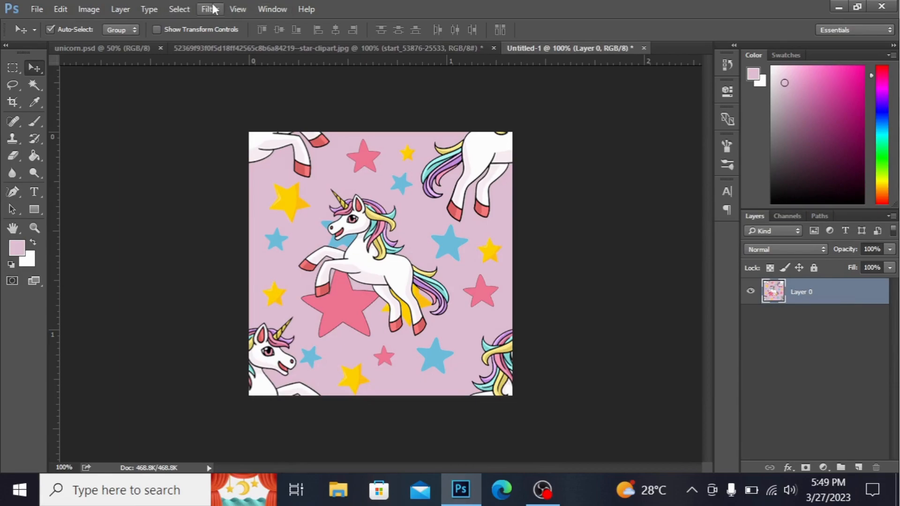
# Define the flattened tile as a pattern named unicorn
pyautogui.click(36, 9)
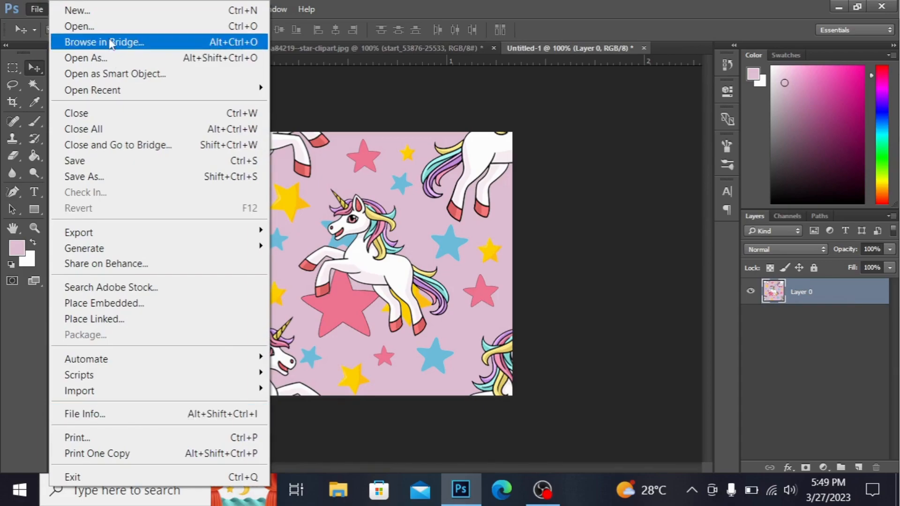
pyautogui.click(284, 109)
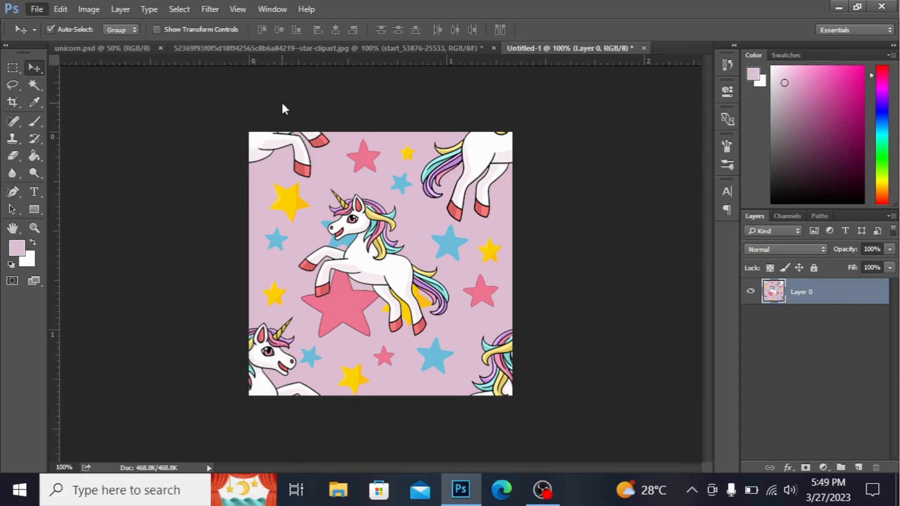
pyautogui.click(67, 8)
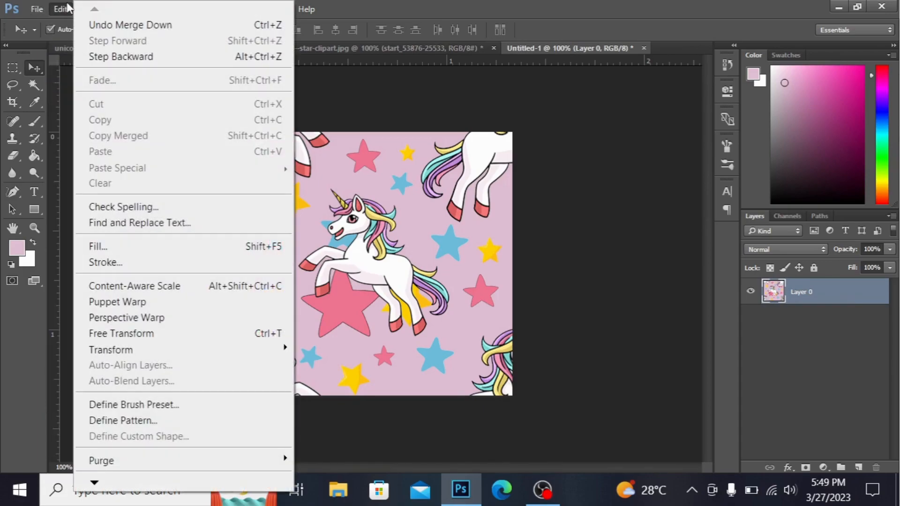
pyautogui.click(142, 421)
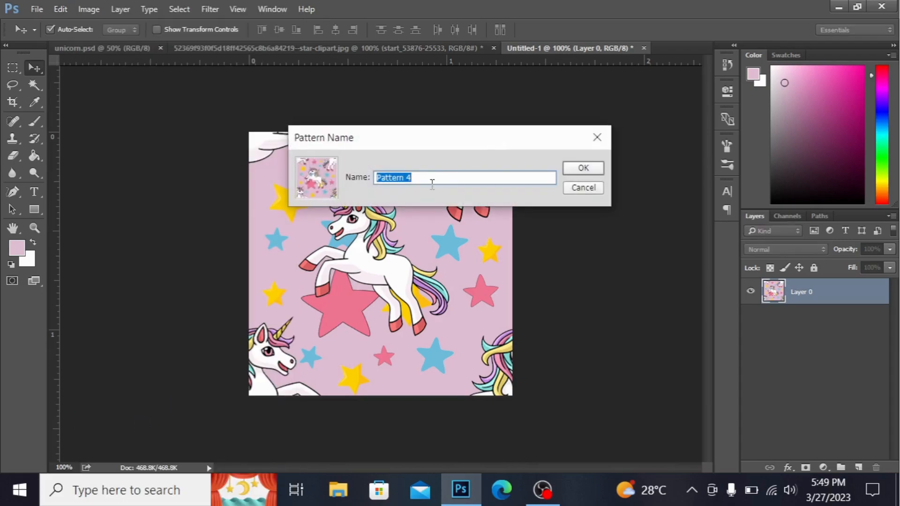
pyautogui.press('BackSpace')
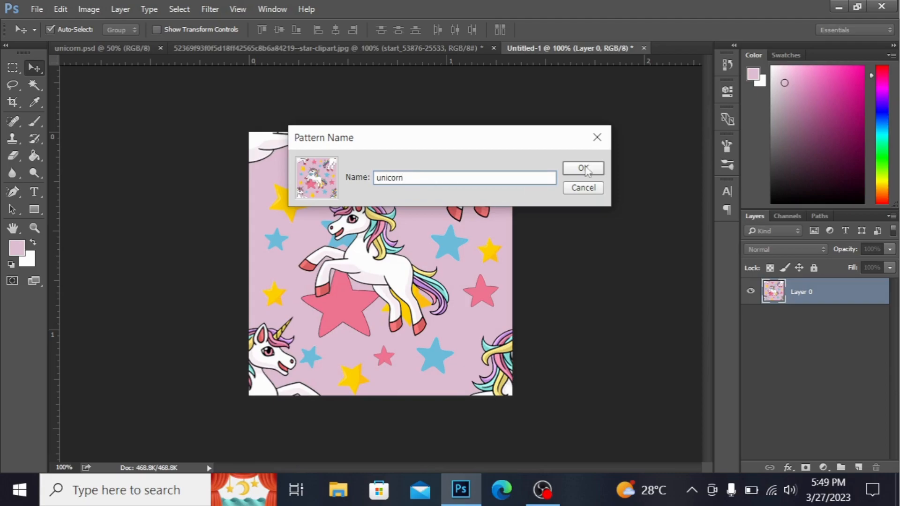
pyautogui.click(584, 169)
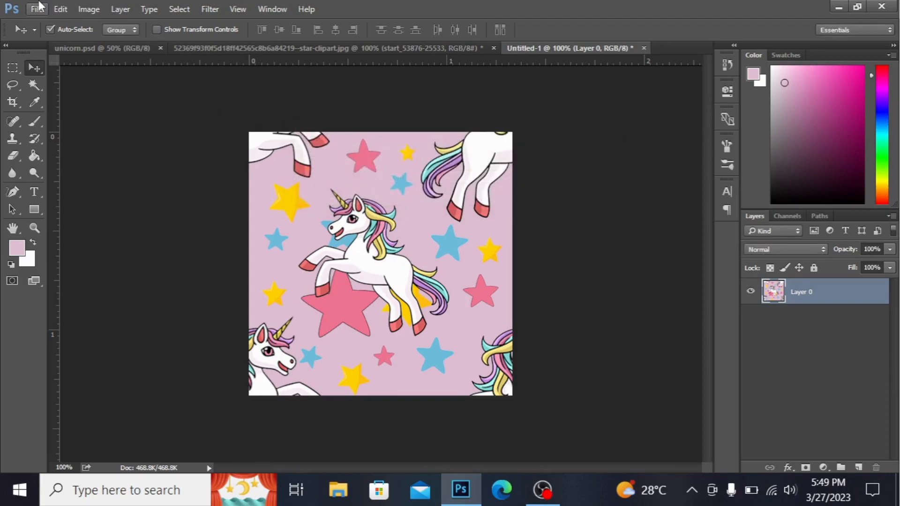
# Create a new document 1200 pixels wide and 1200 pixels high
pyautogui.click(38, 9)
pyautogui.click(35, 18)
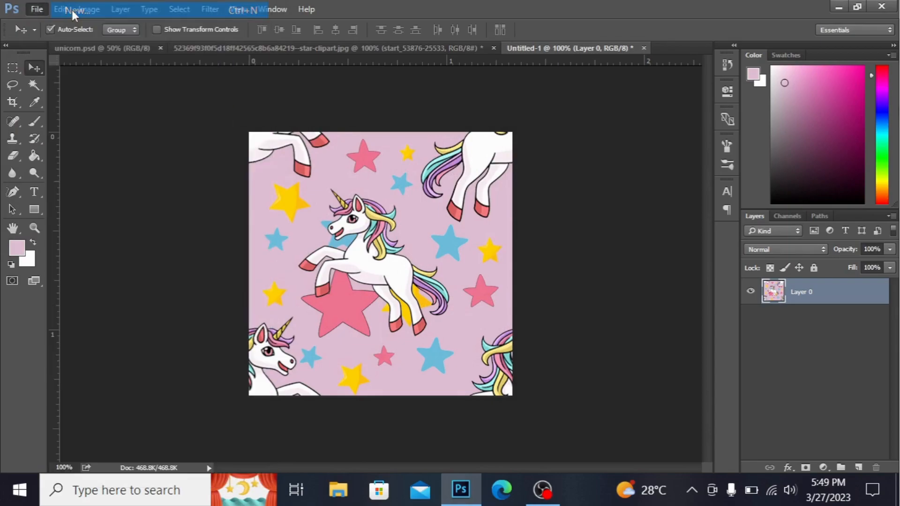
pyautogui.click(408, 157)
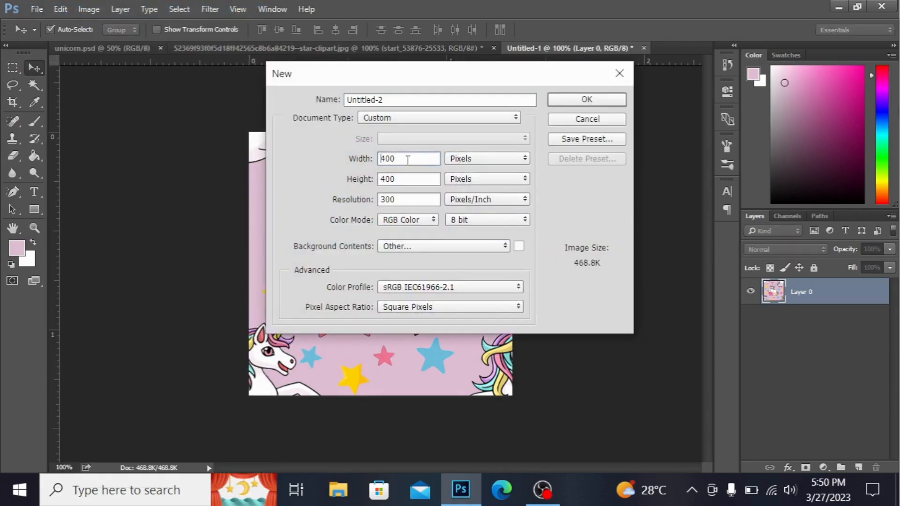
pyautogui.press('BackSpace')
pyautogui.press('BackSpace')
pyautogui.press('BackSpace')
pyautogui.write('1200')
pyautogui.click(405, 180)
pyautogui.press('BackSpace')
pyautogui.press('BackSpace')
pyautogui.press('BackSpace')
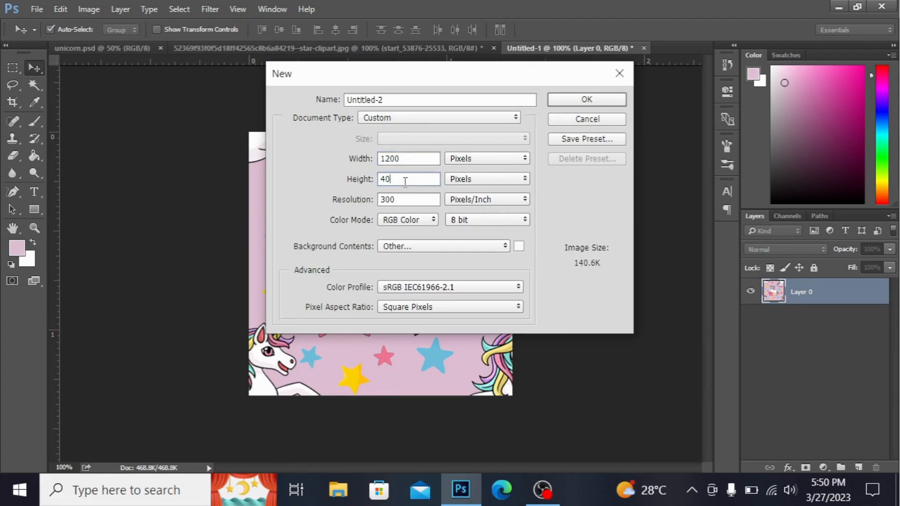
pyautogui.write('1200')
pyautogui.click(571, 105)
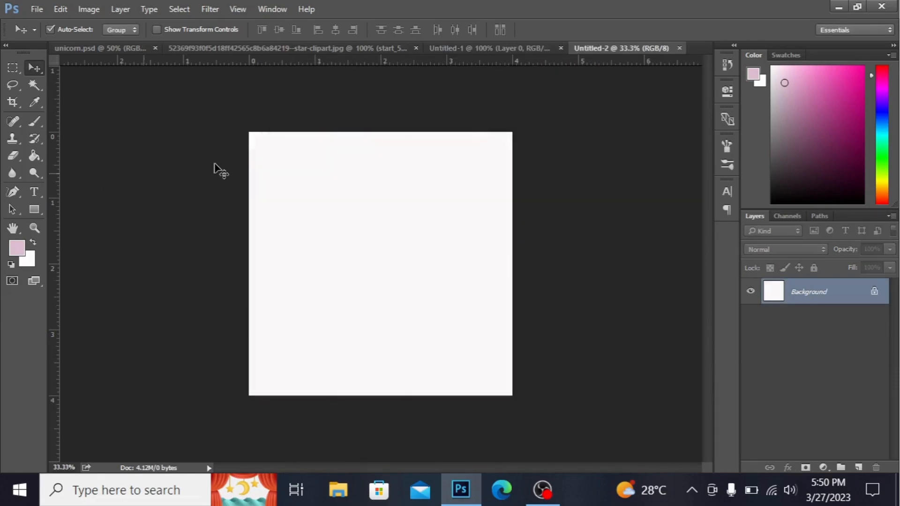
# Fill the blank canvas with the unicorn pattern using the Paint Bucket tool and inspect the repeat
pyautogui.hotkey('ctrl', '+')
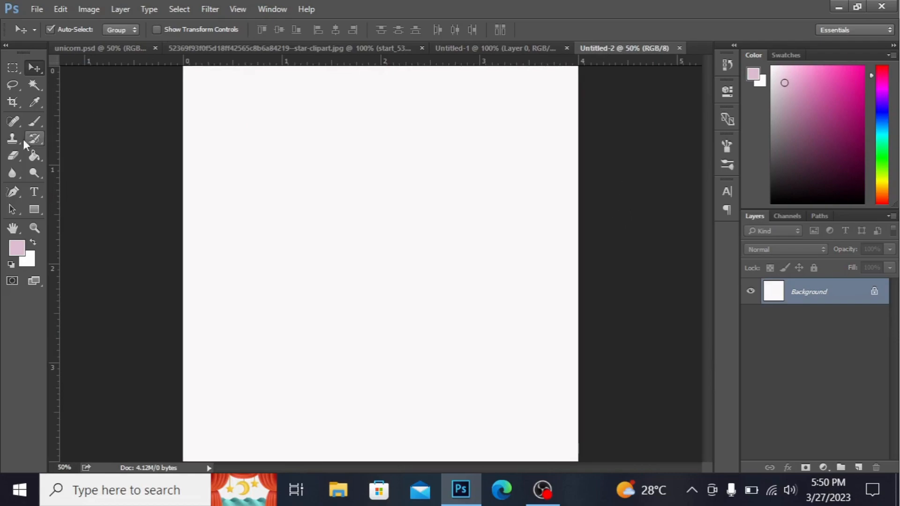
pyautogui.click(37, 157)
pyautogui.click(94, 30)
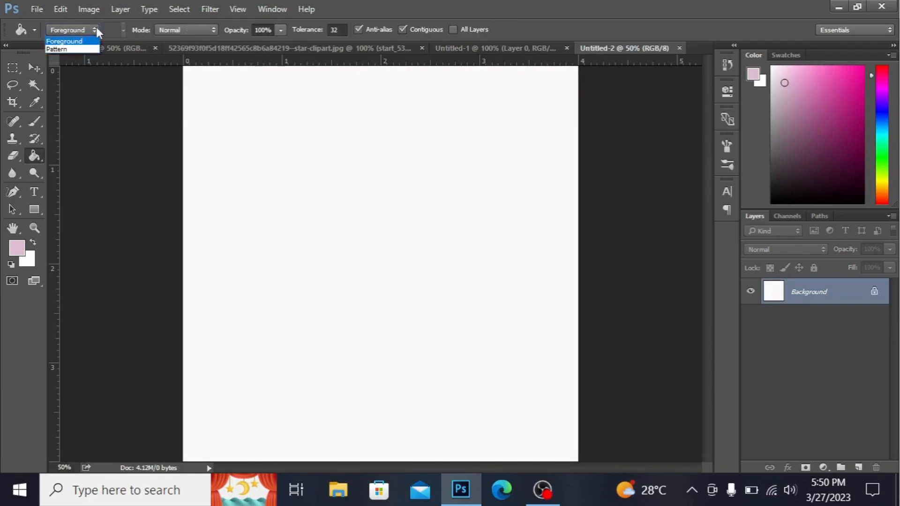
pyautogui.click(83, 49)
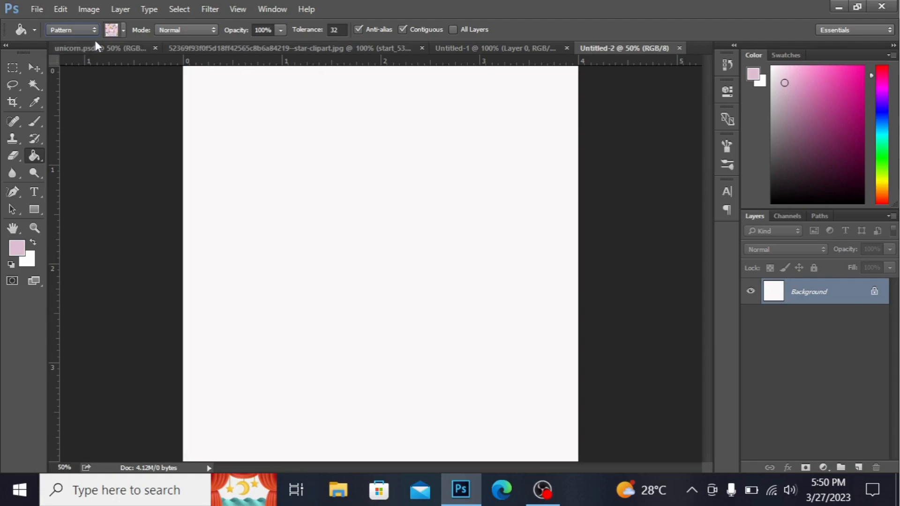
pyautogui.click(123, 31)
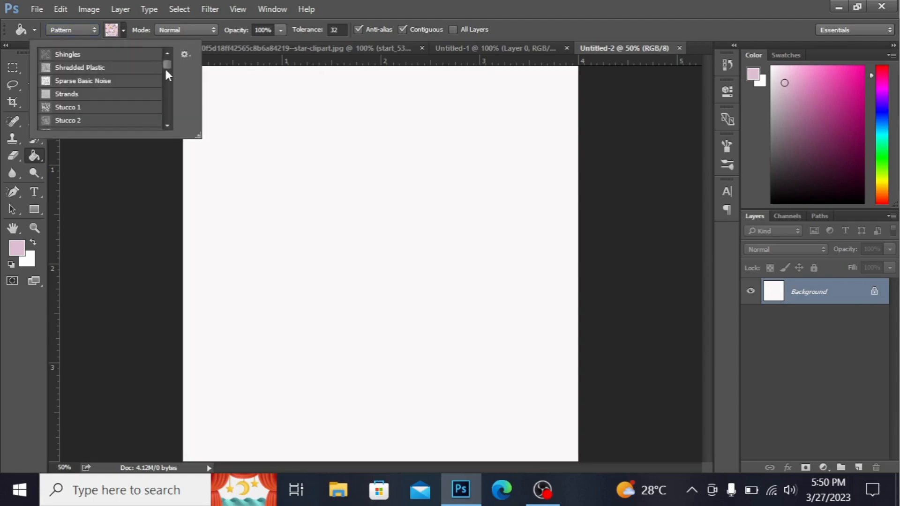
pyautogui.moveTo(166, 68); pyautogui.dragTo(165, 111)
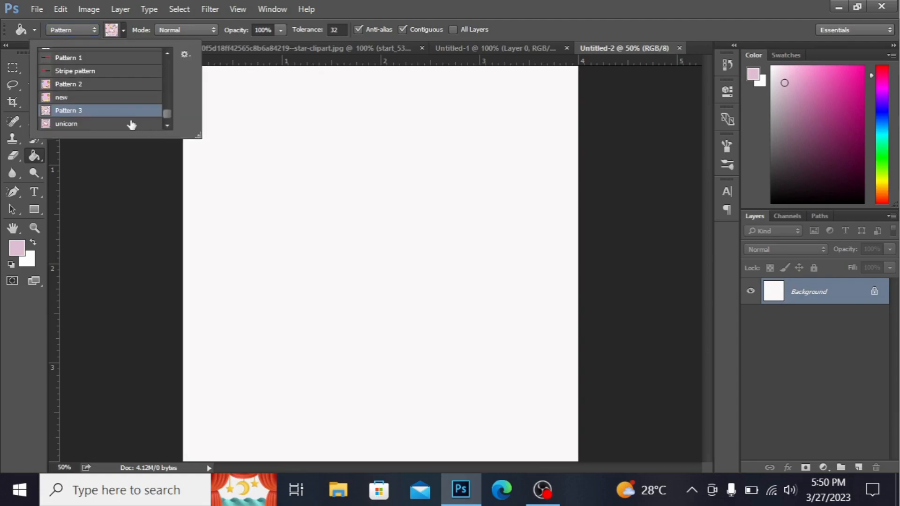
pyautogui.click(131, 123)
pyautogui.click(335, 166)
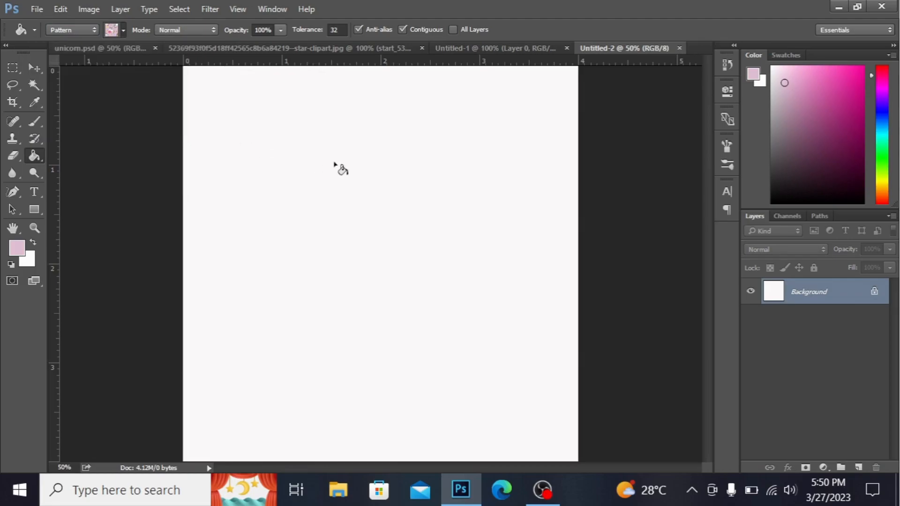
pyautogui.click(335, 165)
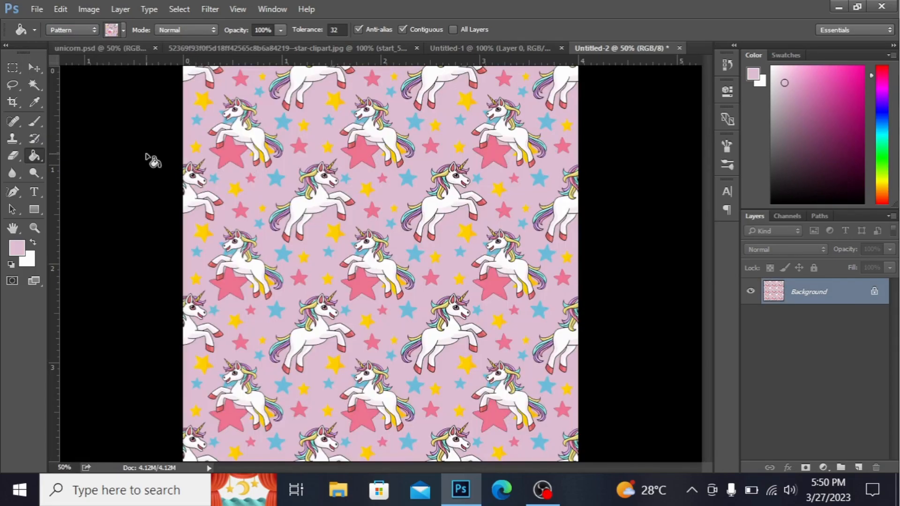
pyautogui.hotkey('ctrl', '-')
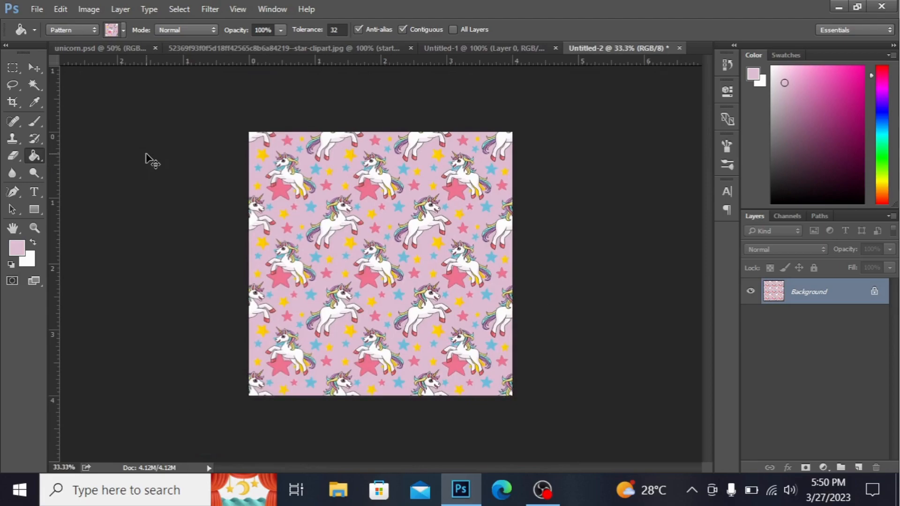
pyautogui.hotkey('ctrl', '+')
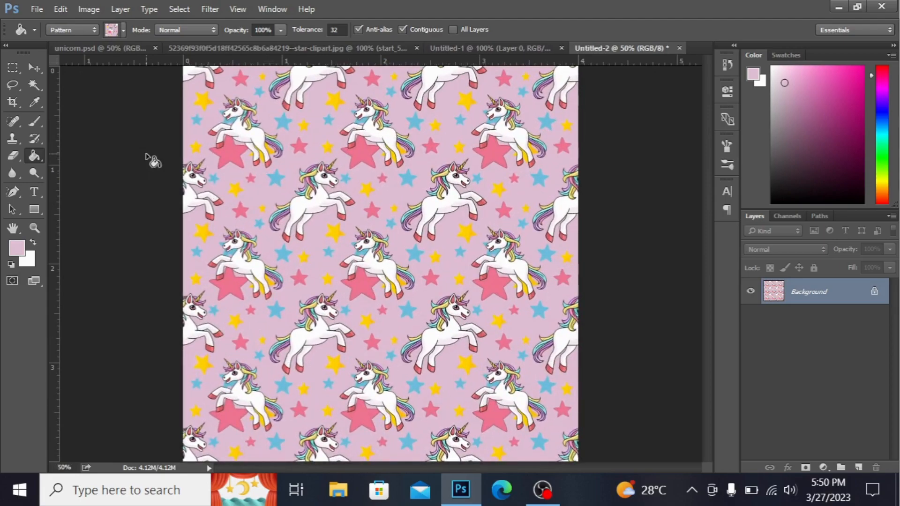